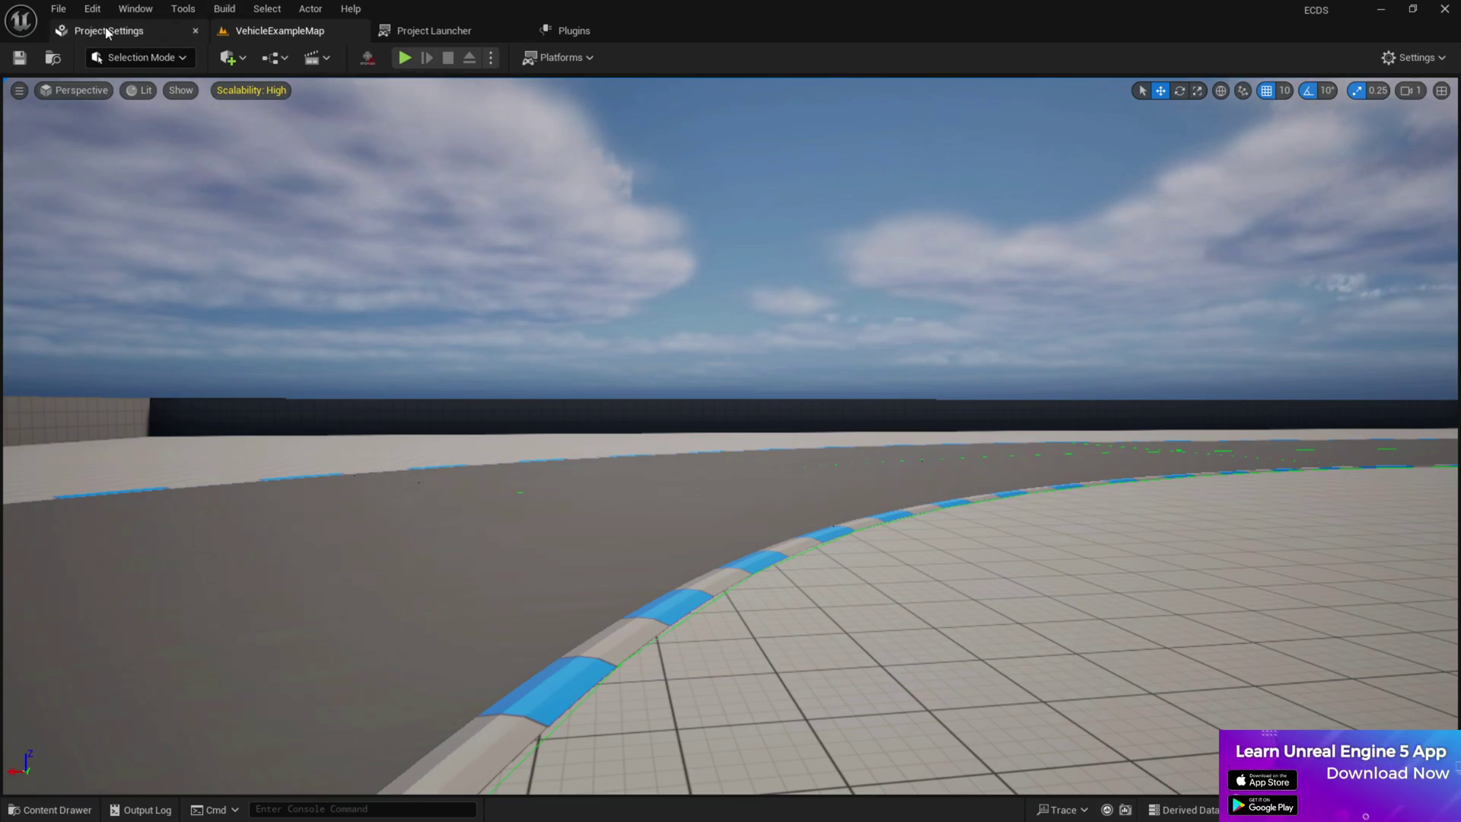
# - Go to the Android platform settings and select the Android Package Name field (com.tecdev.cardriv)
pyautogui.click(92, 8)
pyautogui.click(71, 34)
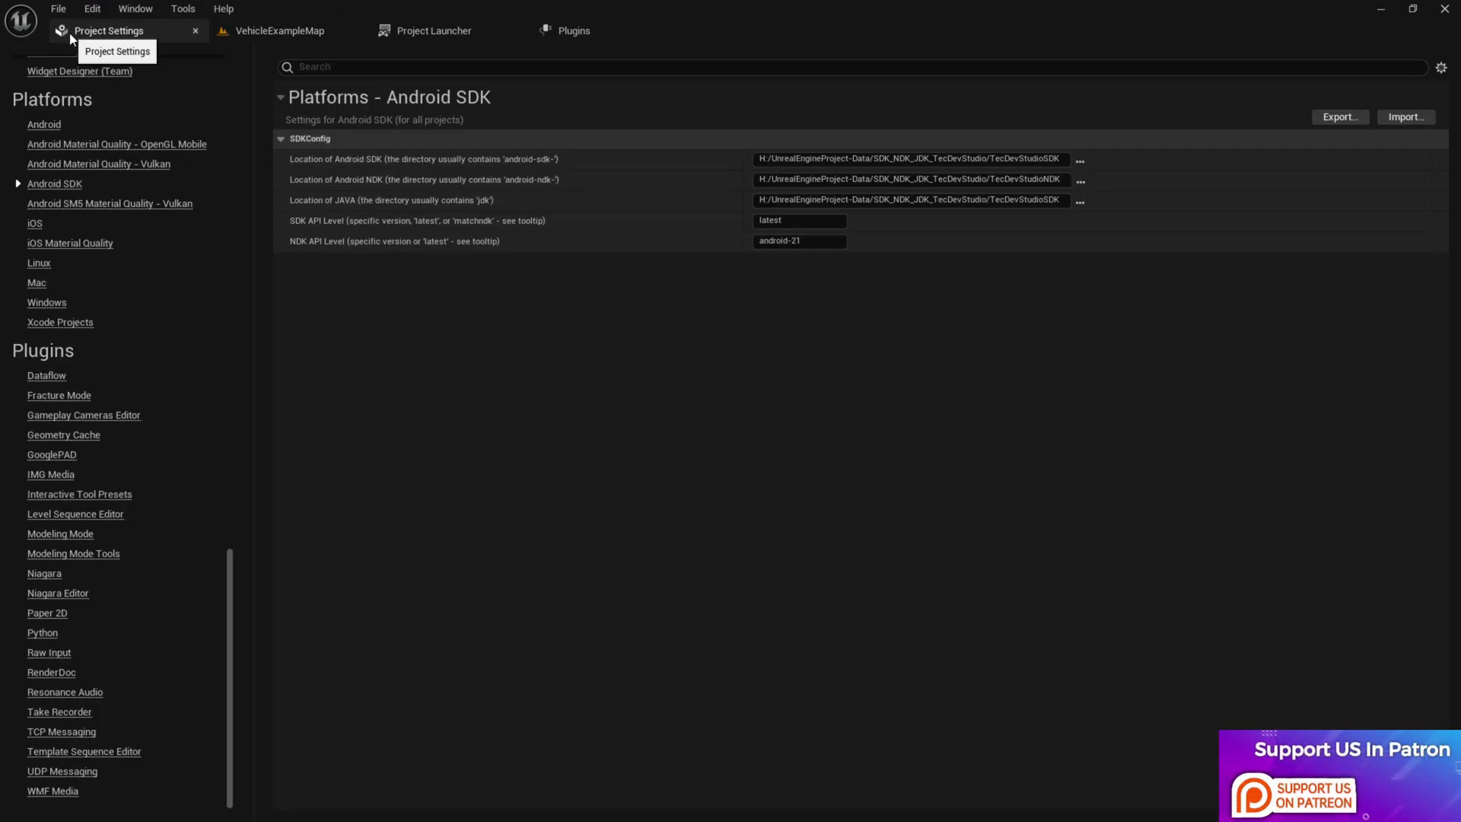
pyautogui.click(36, 125)
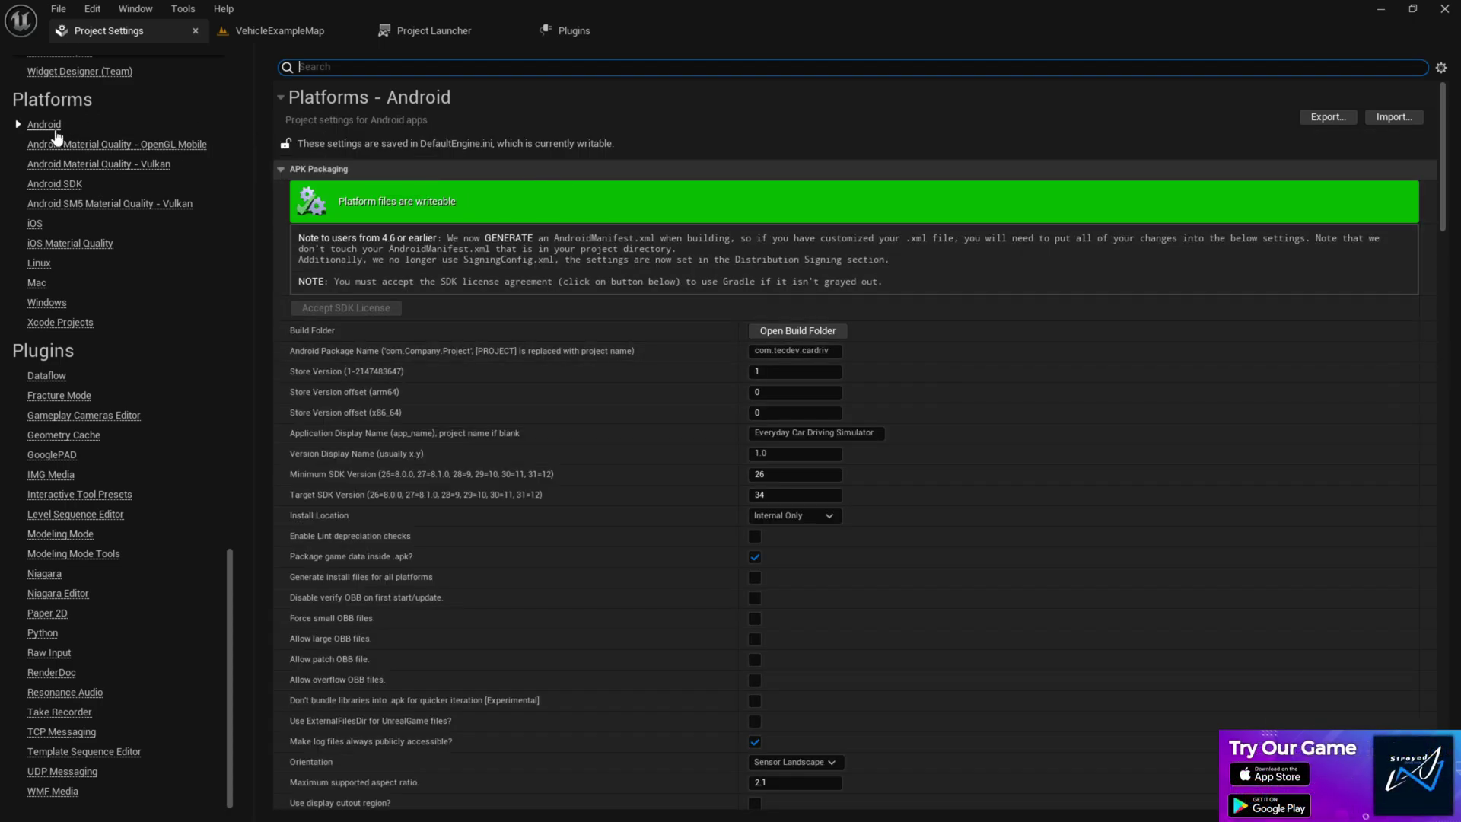
pyautogui.scroll(-3, 821, 452)
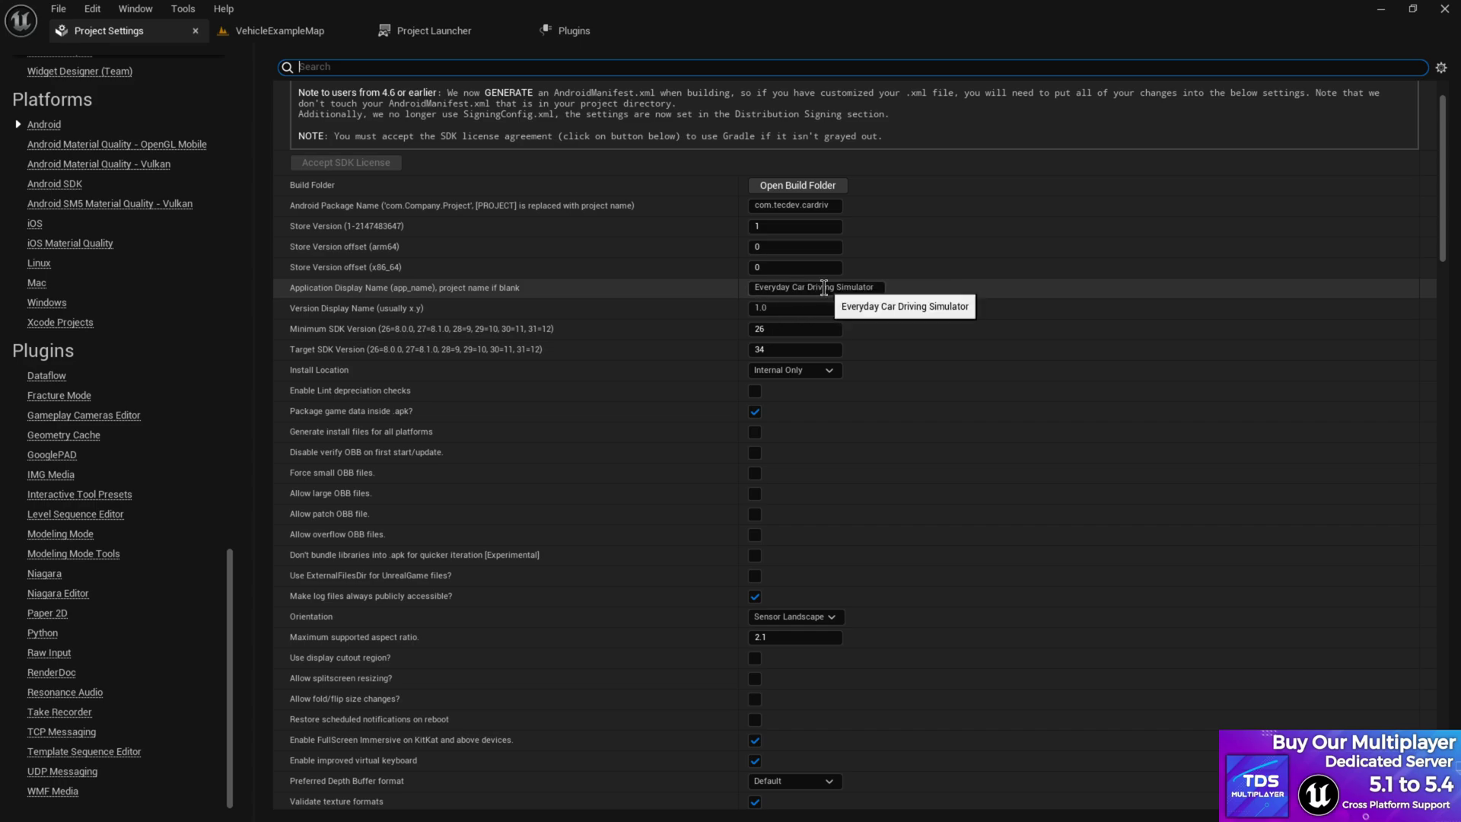
pyautogui.click(808, 209)
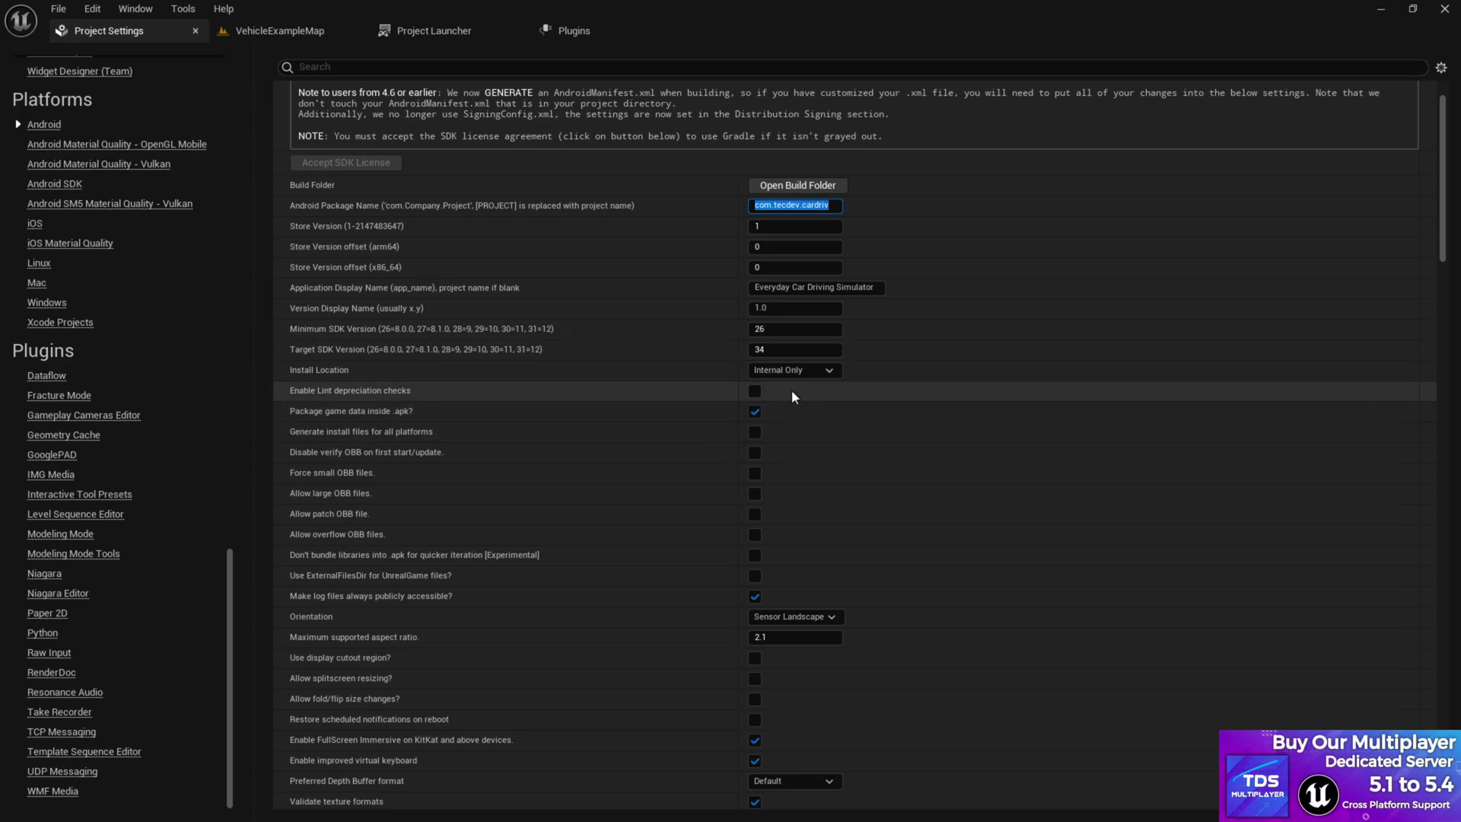
pyautogui.scroll(-4, 842, 460)
pyautogui.scroll(-7, 837, 343)
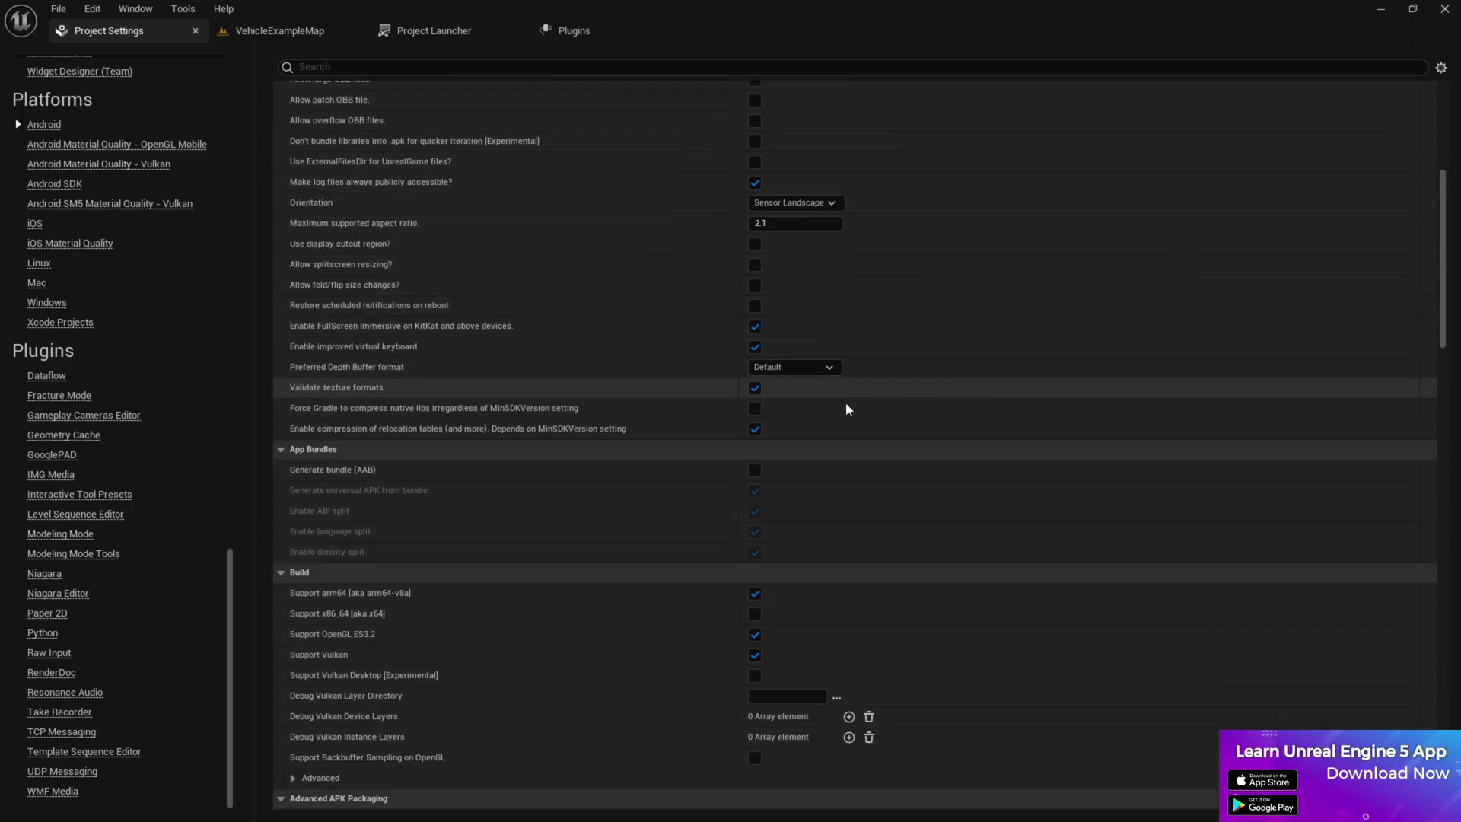
pyautogui.scroll(-3, 705, 514)
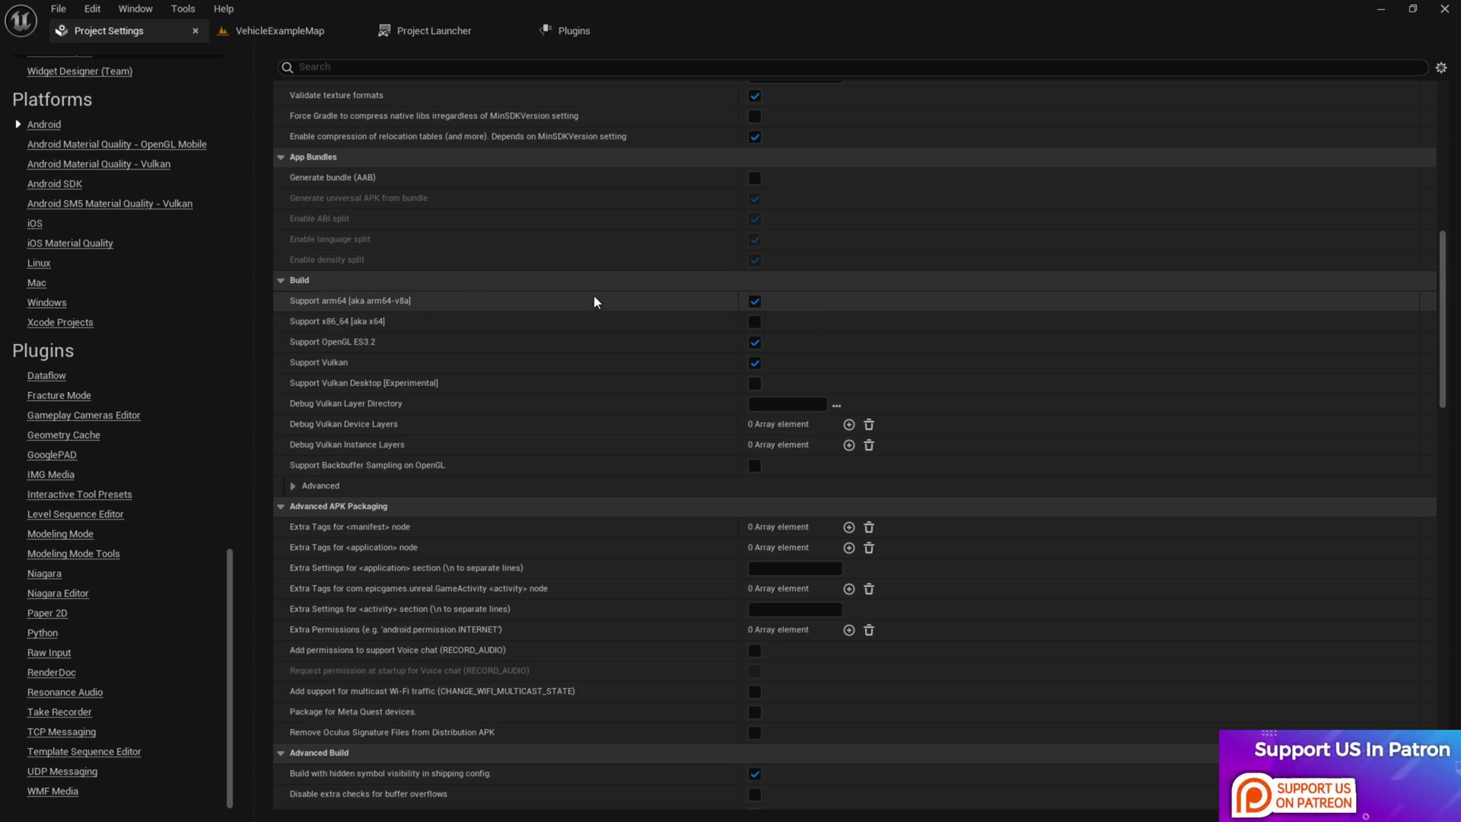
pyautogui.scroll(-5, 765, 410)
pyautogui.scroll(-11, 776, 481)
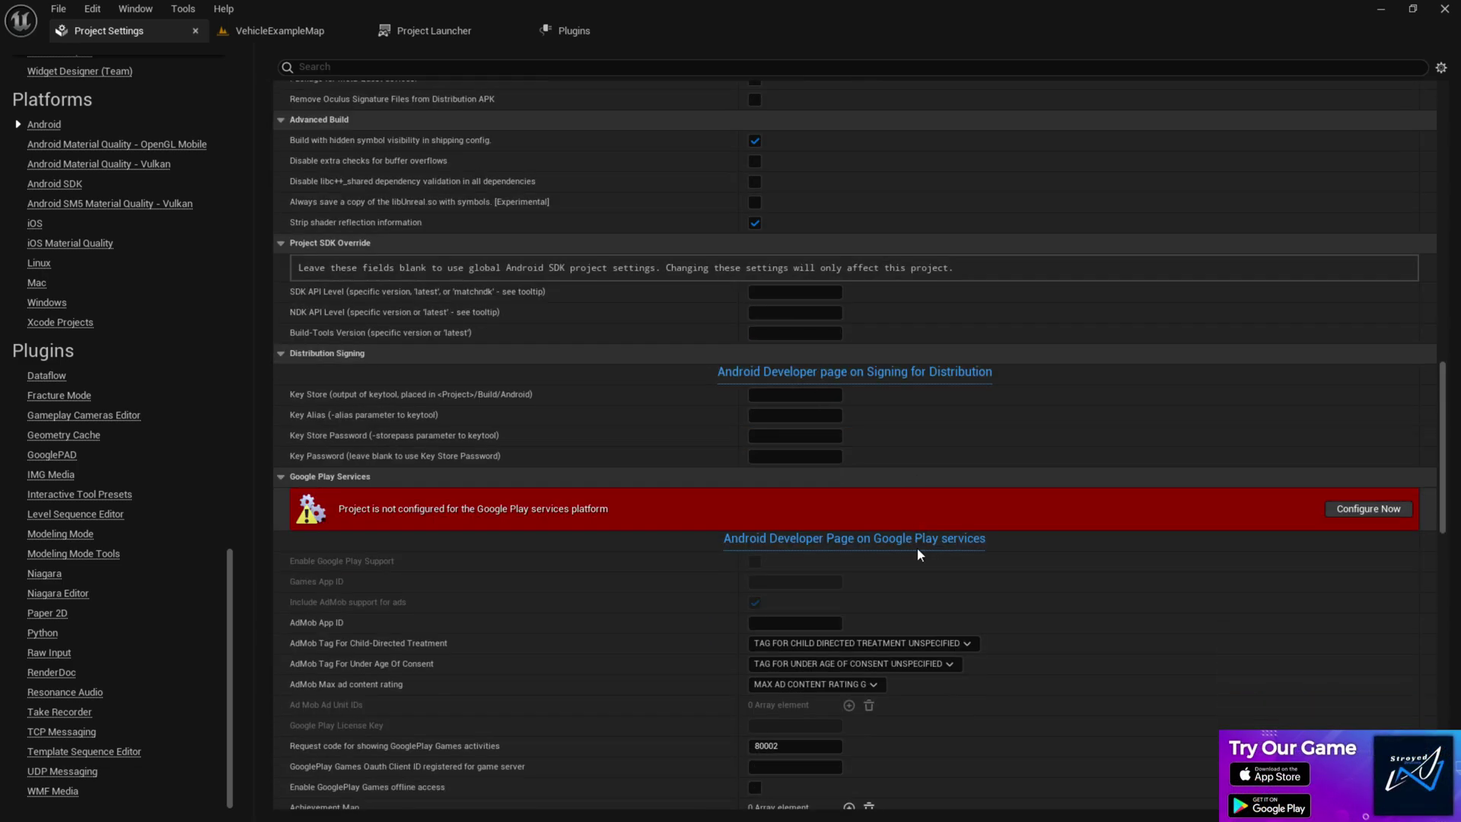
pyautogui.scroll(-7, 1184, 430)
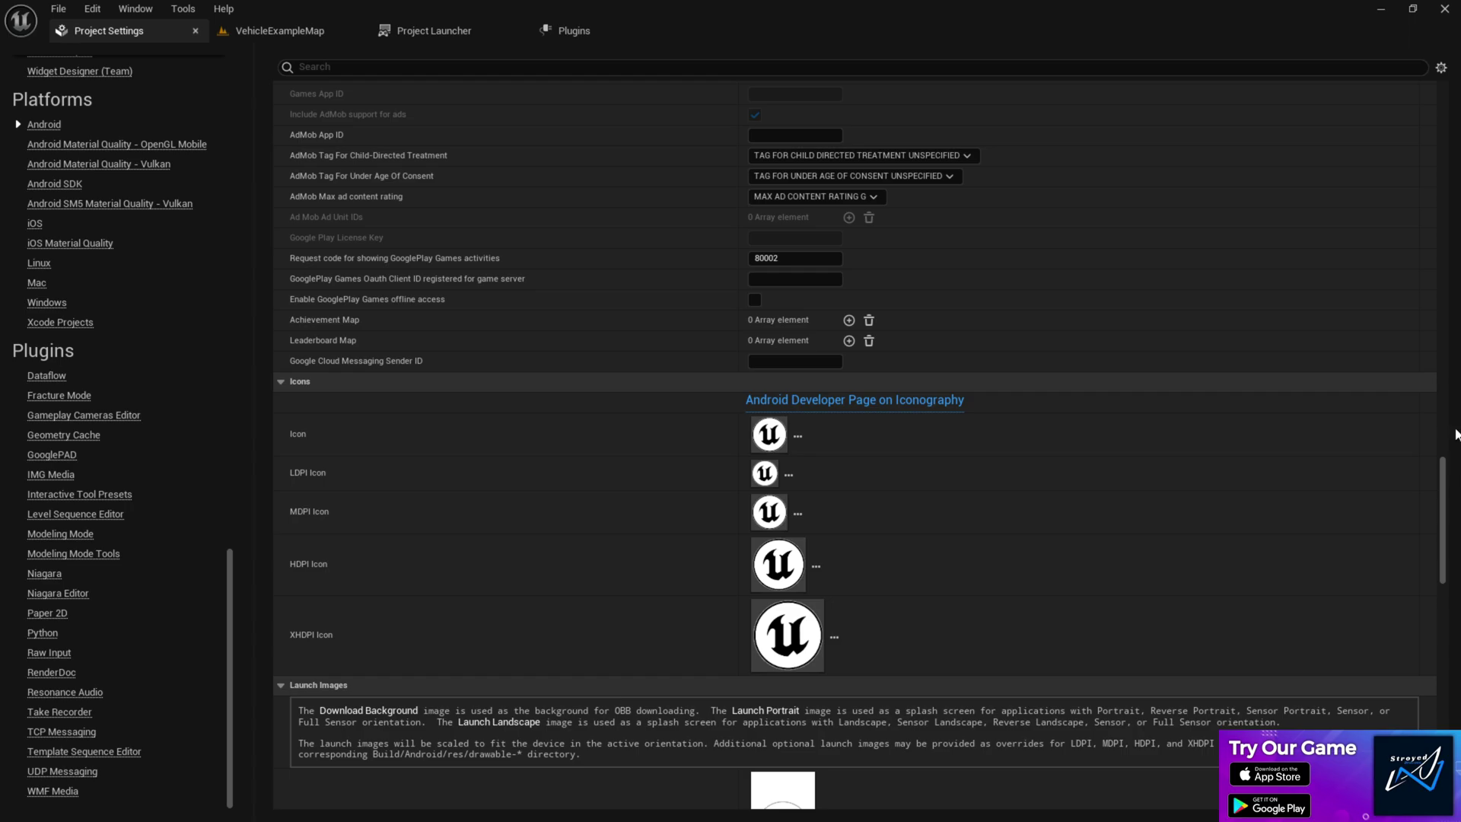
pyautogui.moveTo(1437, 538); pyautogui.dragTo(1437, 625)
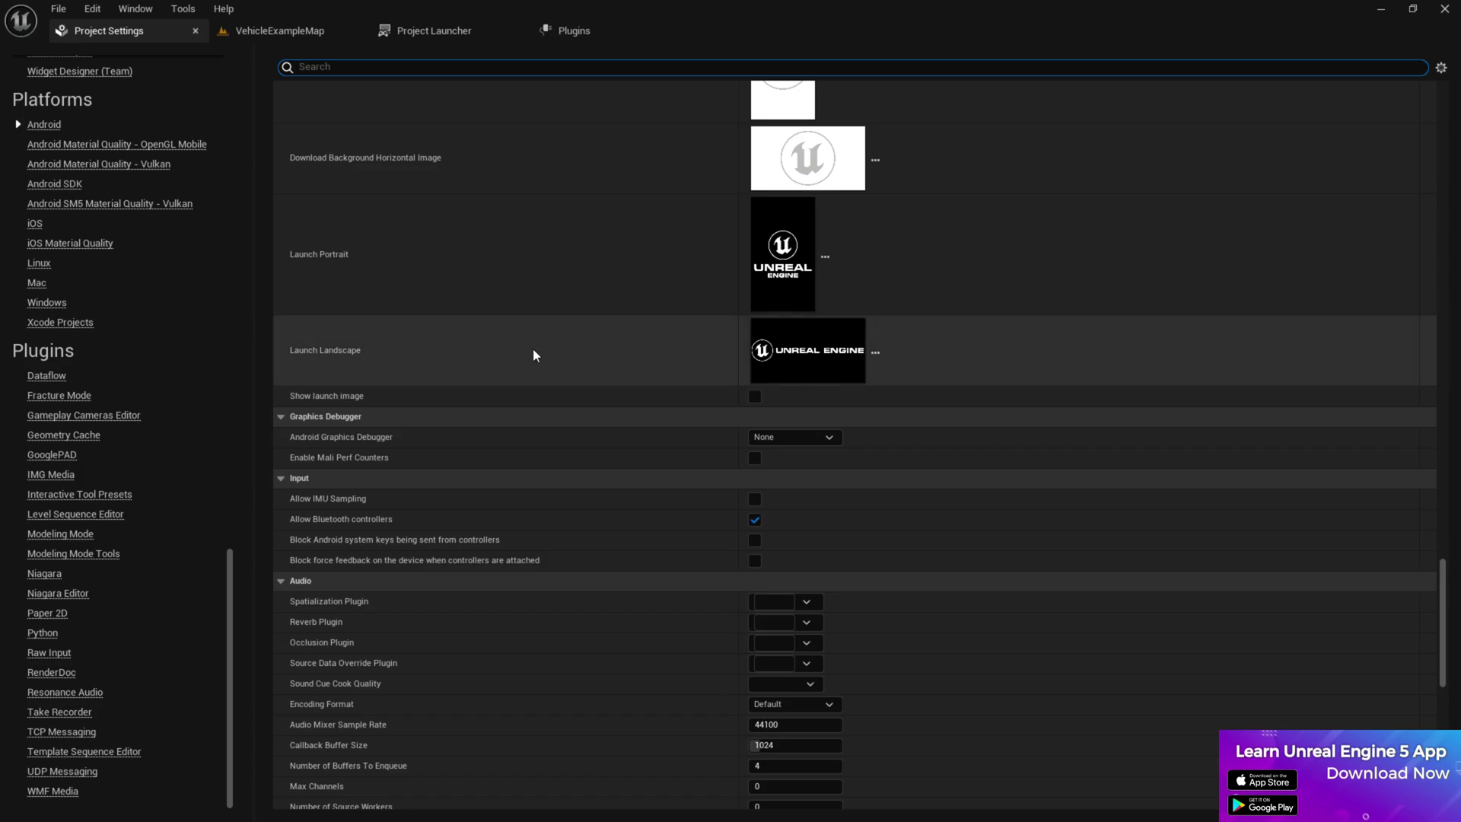
pyautogui.scroll(15, 239, 561)
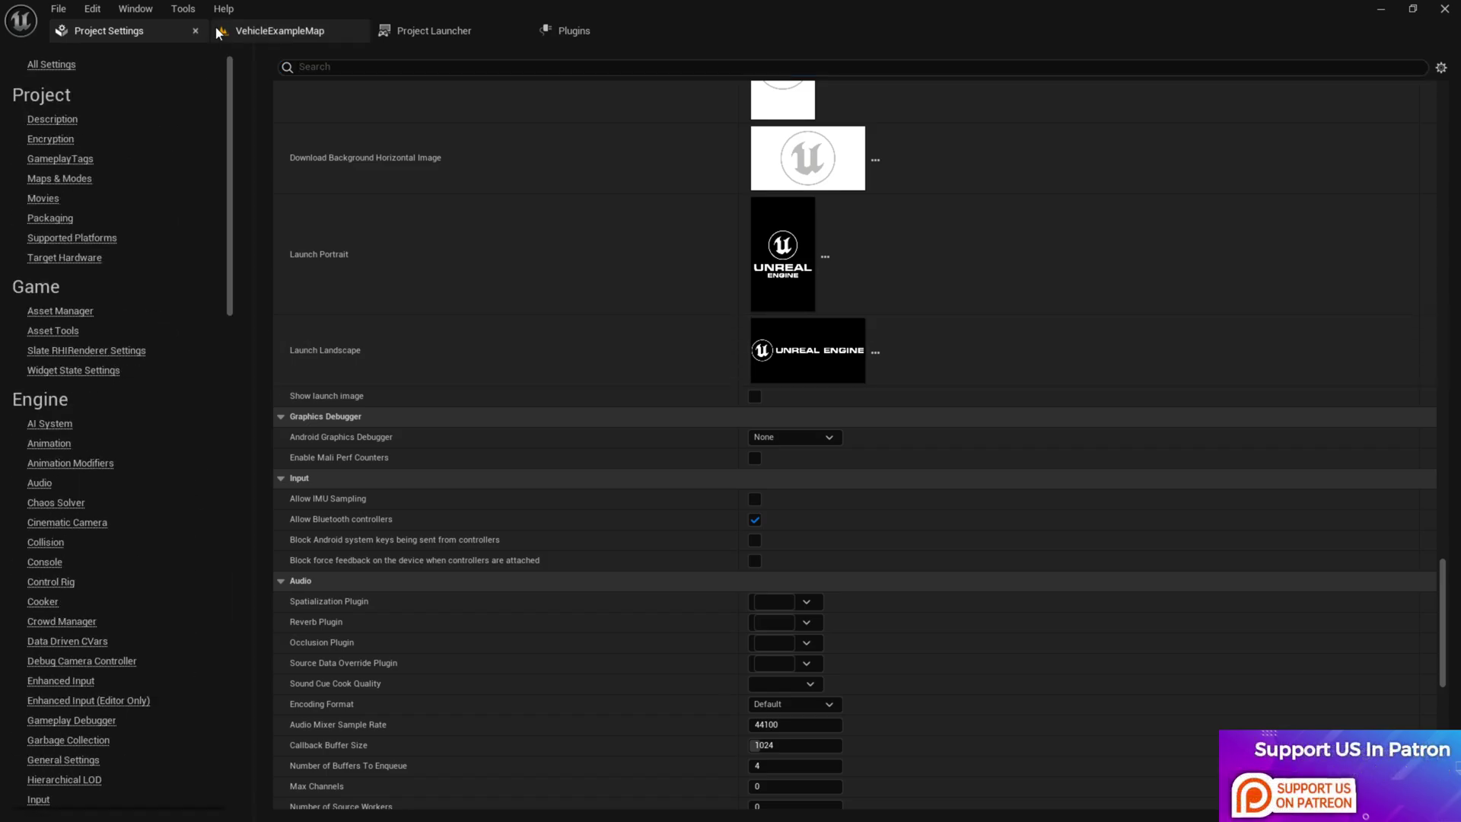
# - Check the Packaging settings' Development build configuration, then go back to the VehicleExampleMap level
pyautogui.click(51, 219)
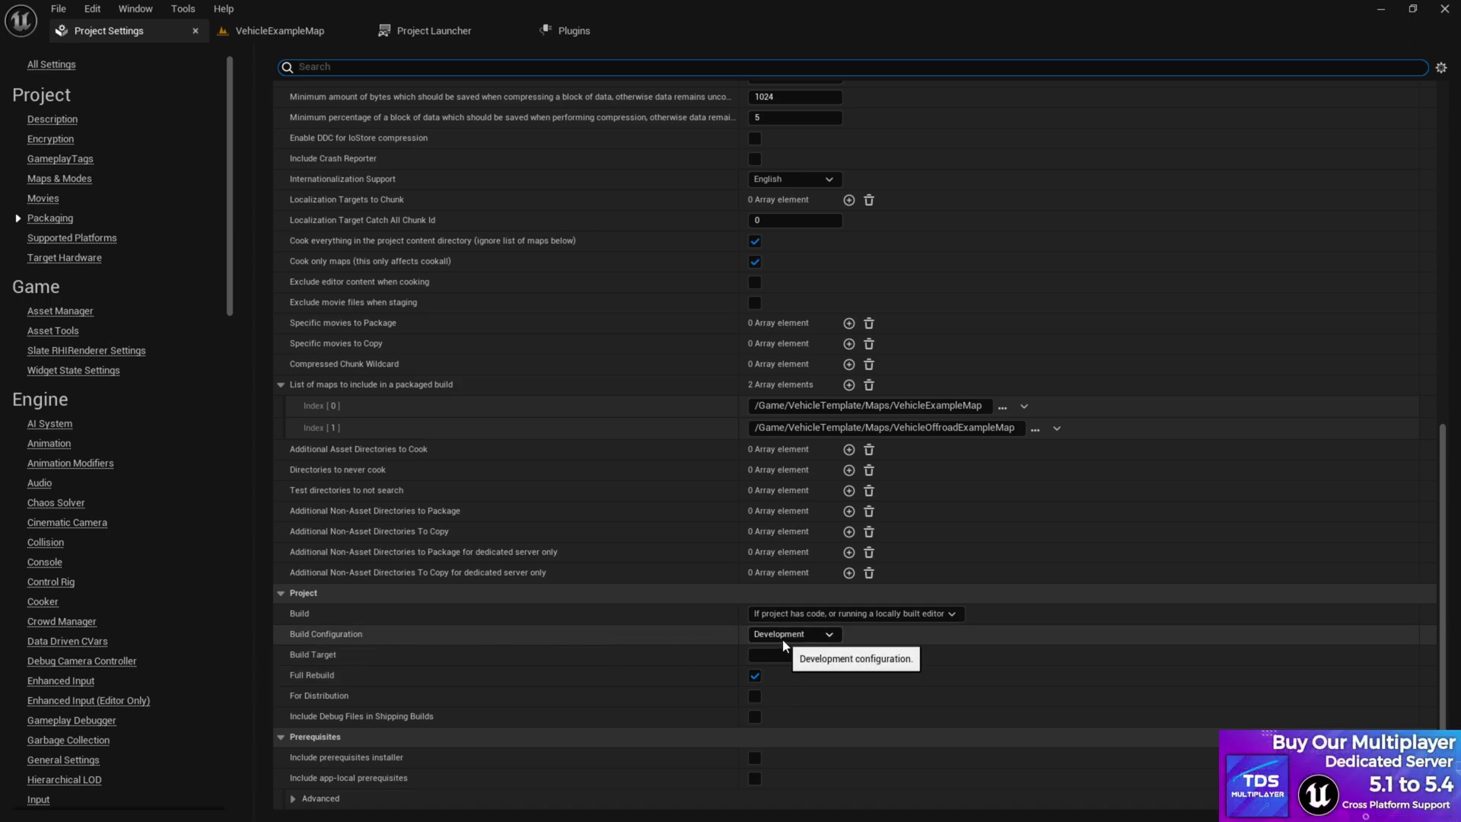
pyautogui.scroll(3, 573, 261)
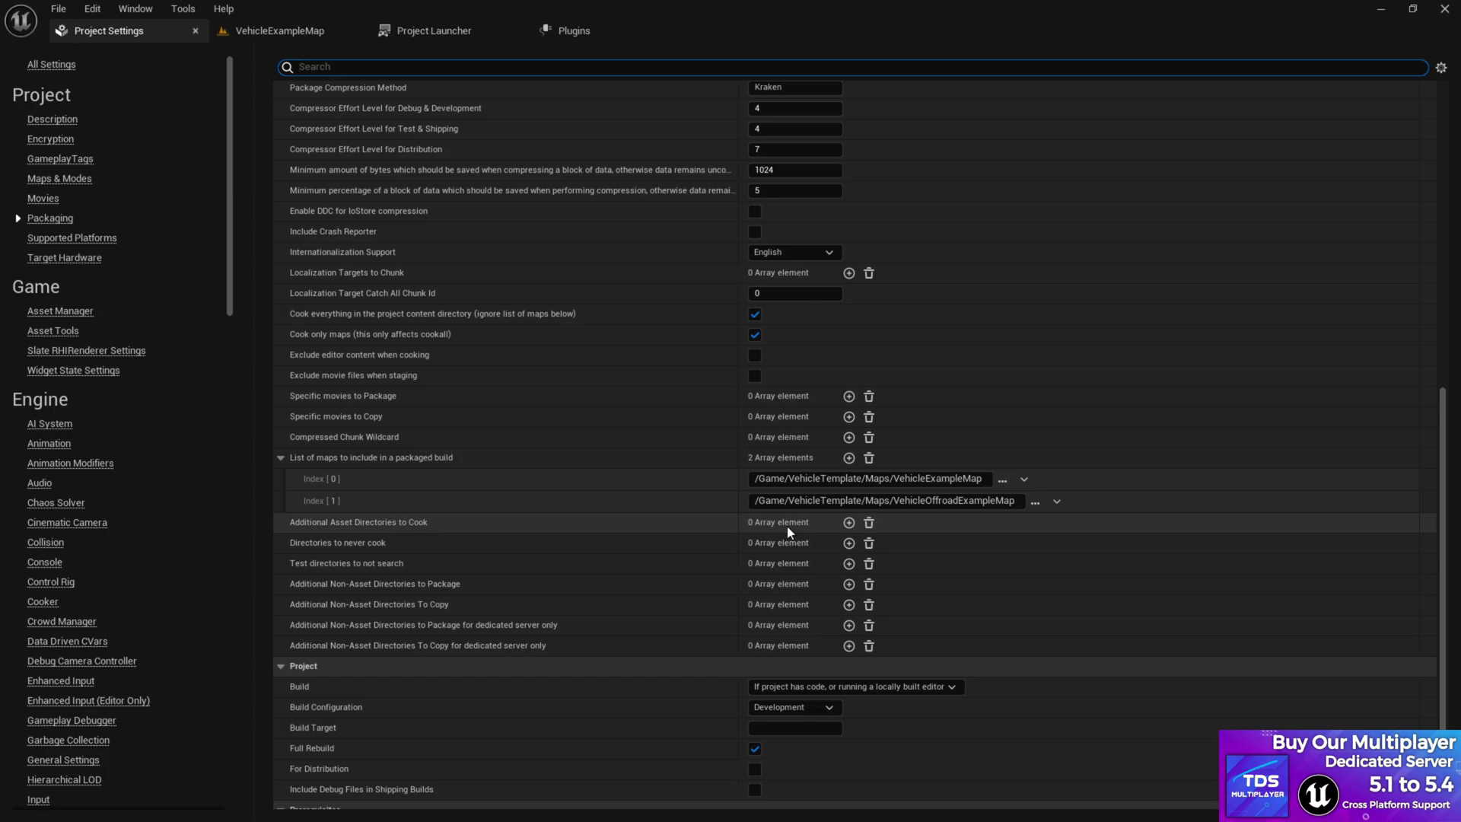
pyautogui.scroll(10, 384, 345)
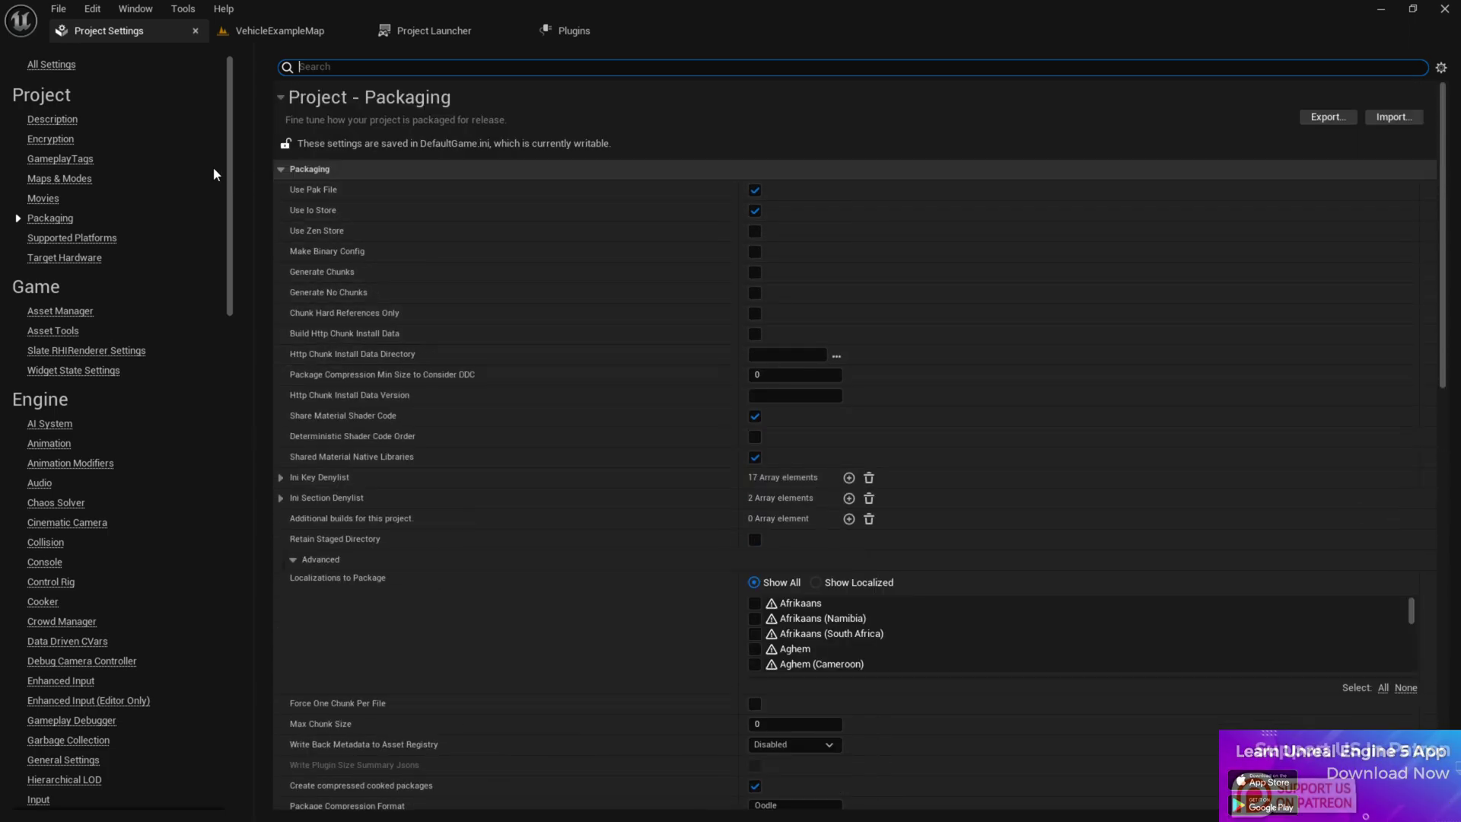
pyautogui.click(266, 37)
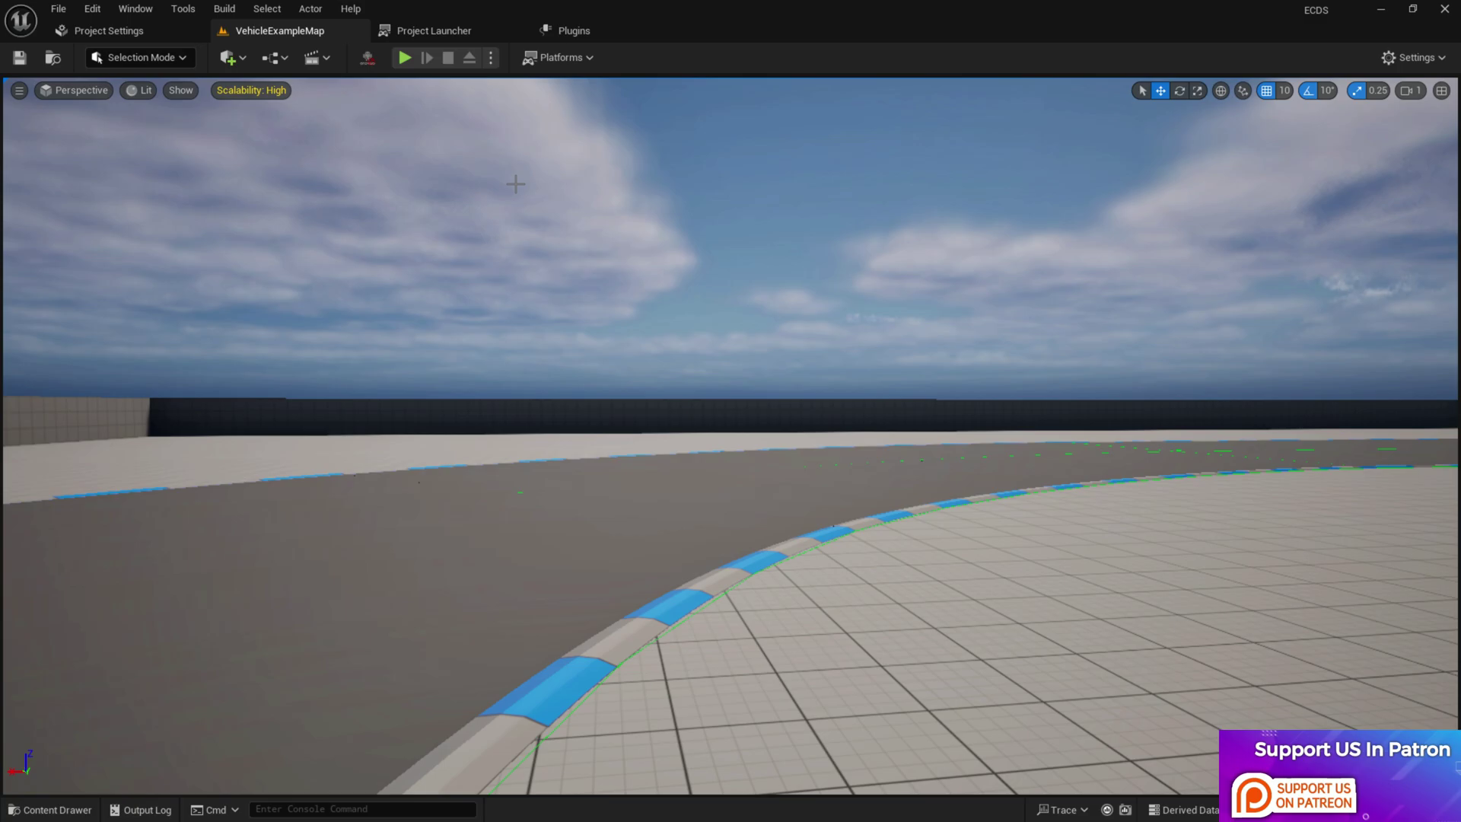
# - Enable the TDSHero plugin under A Tec Dev Studio Product in the Plugins browser
pyautogui.click(589, 35)
pyautogui.click(146, 153)
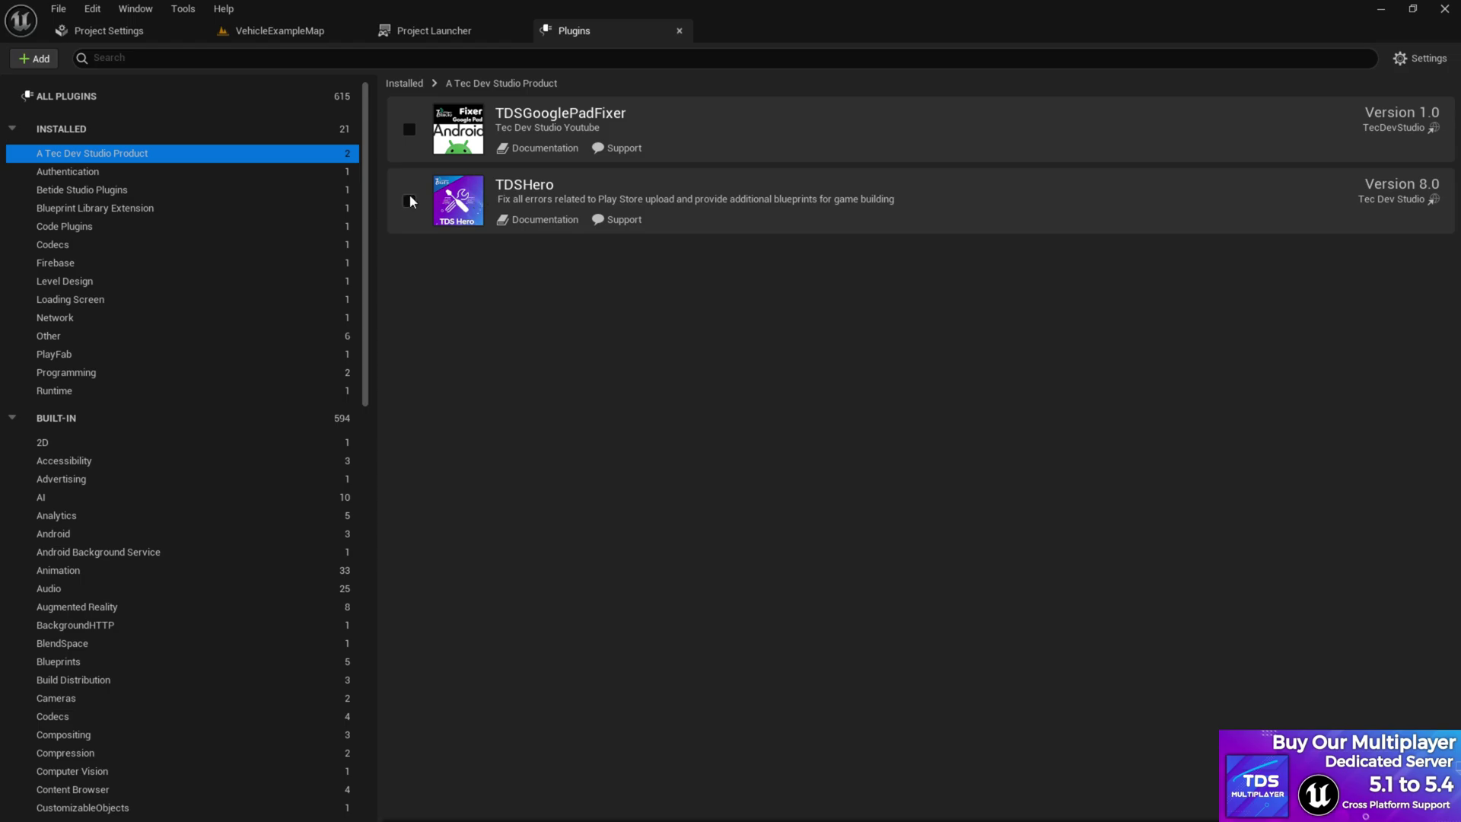
pyautogui.click(409, 201)
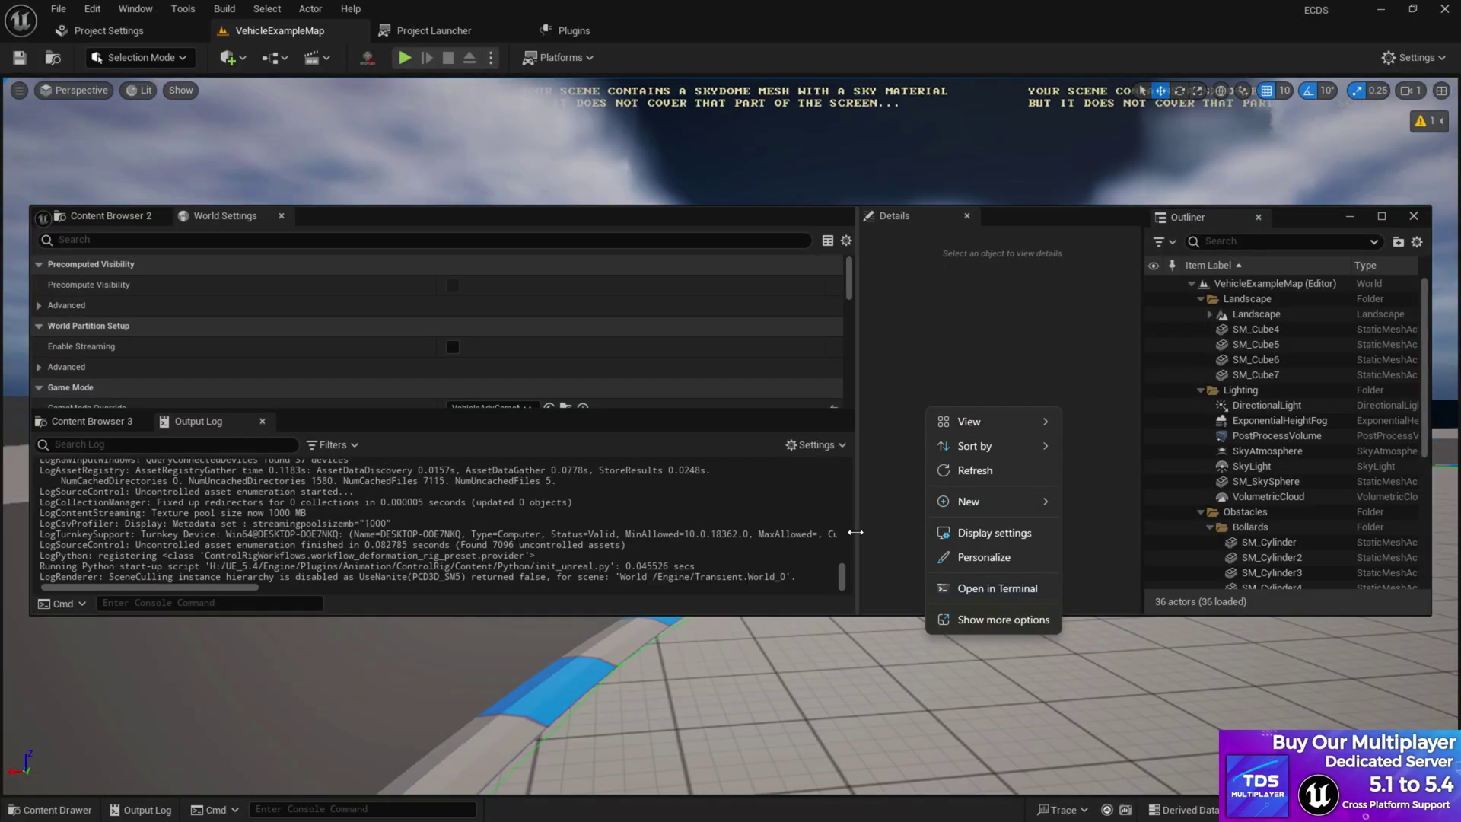
# - Show the Platforms > Android packaging options with ASTC flavour and Development configuration
pyautogui.click(1325, 156)
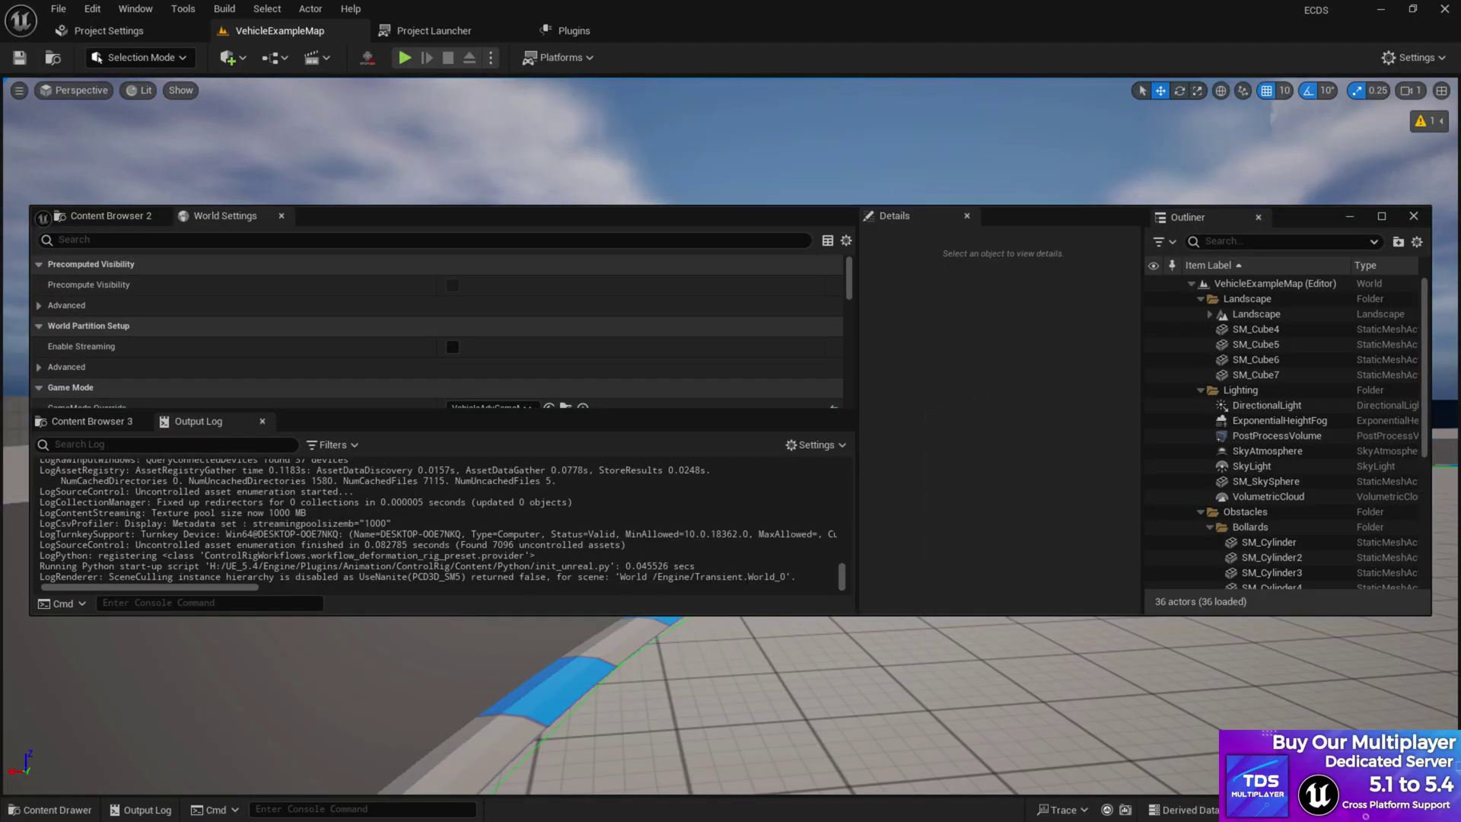
pyautogui.click(1325, 156)
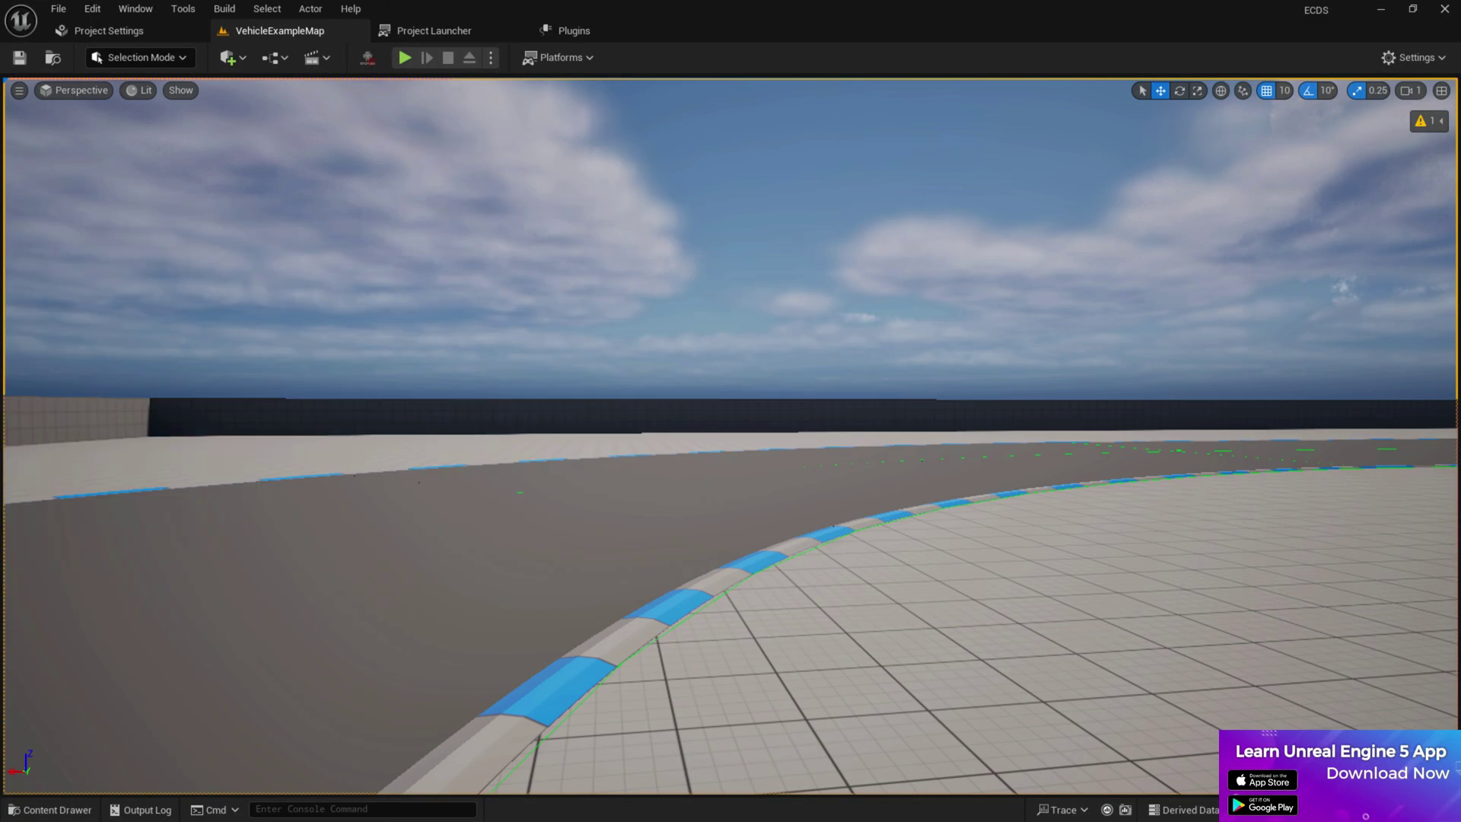
pyautogui.click(572, 66)
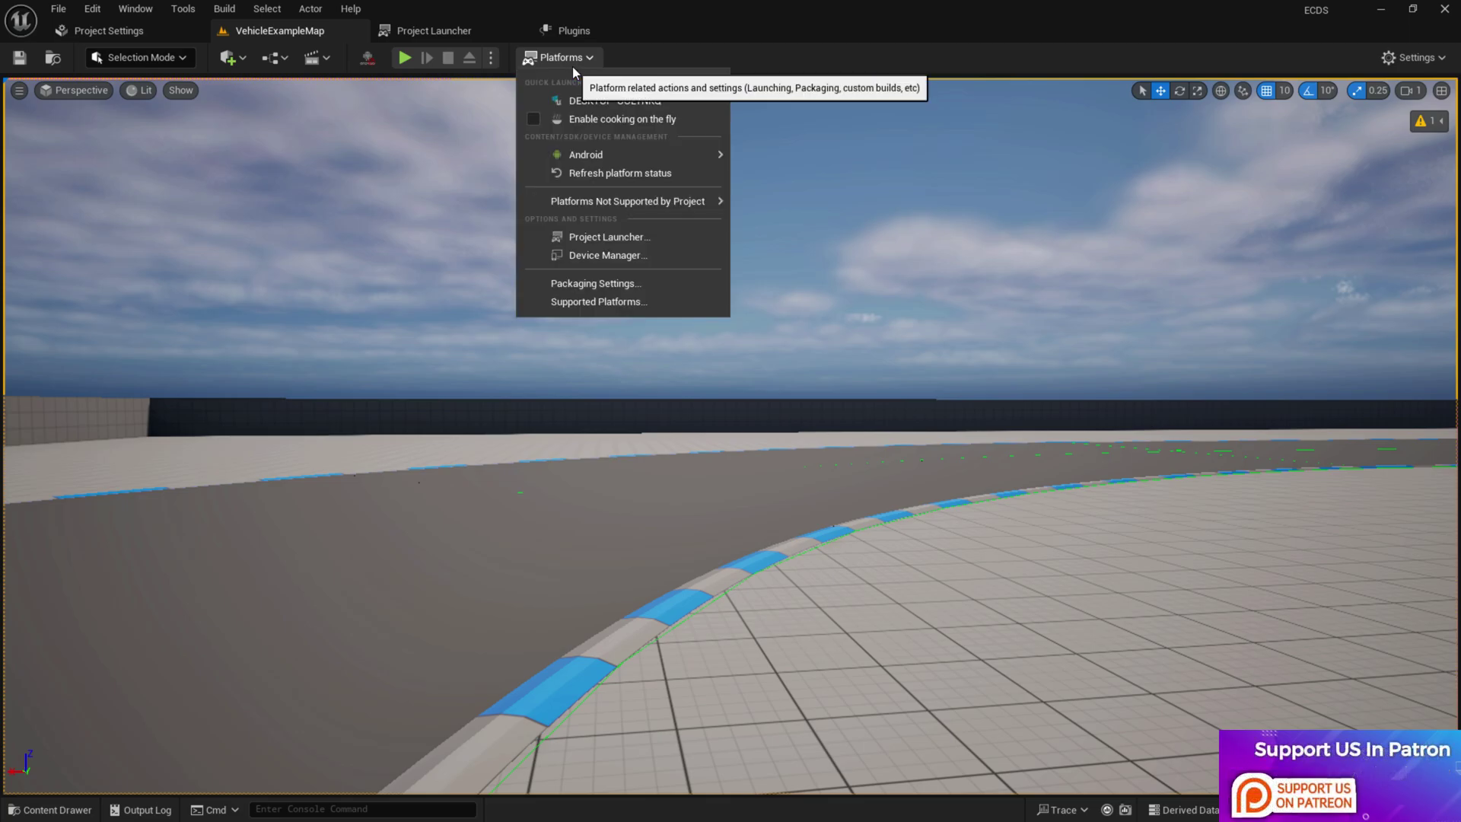
pyautogui.moveTo(591, 152)
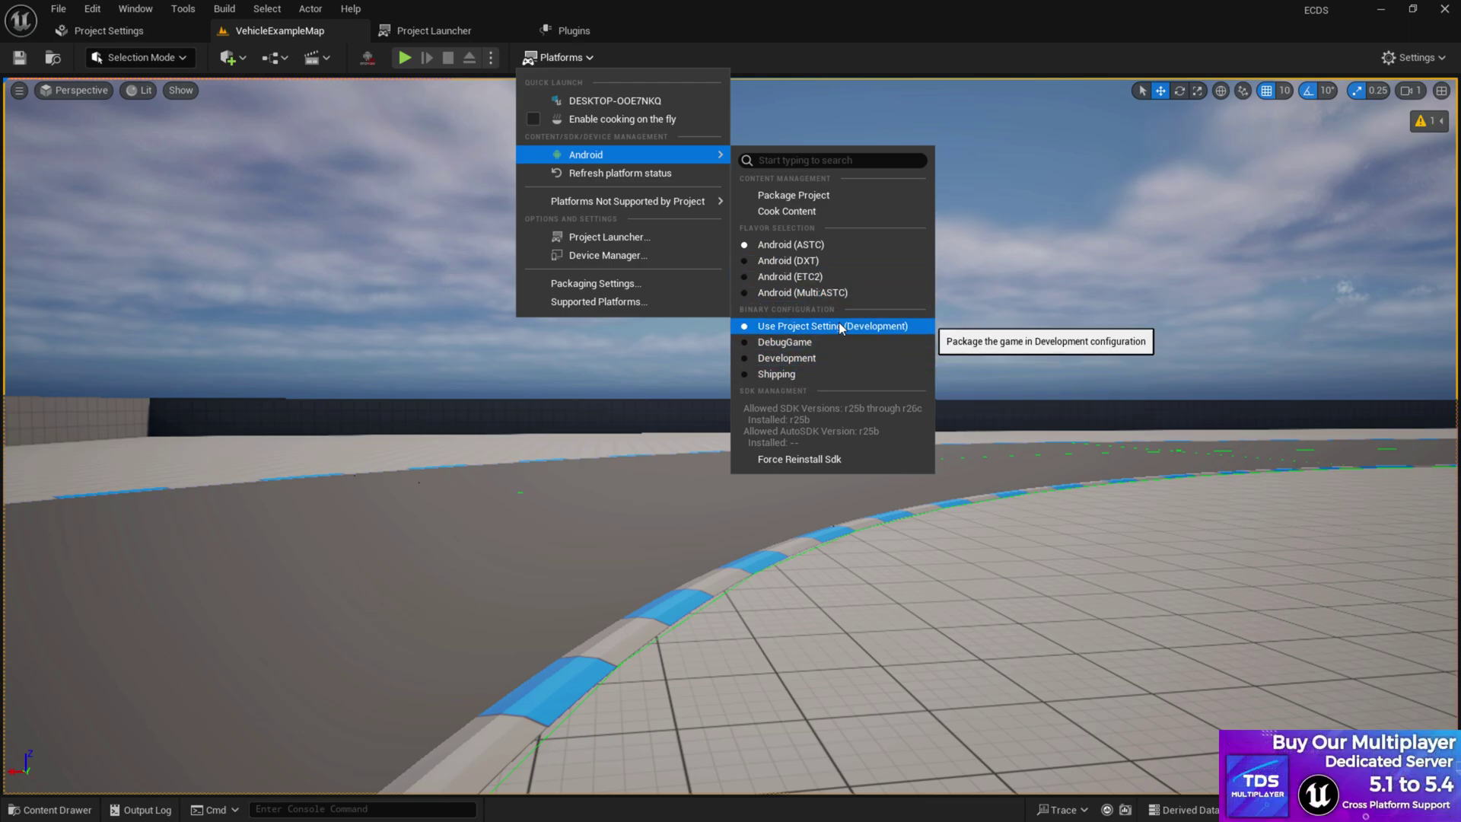
# - Package the project for Android (ASTC) into the Music > Android_ASTC folder
pyautogui.click(826, 196)
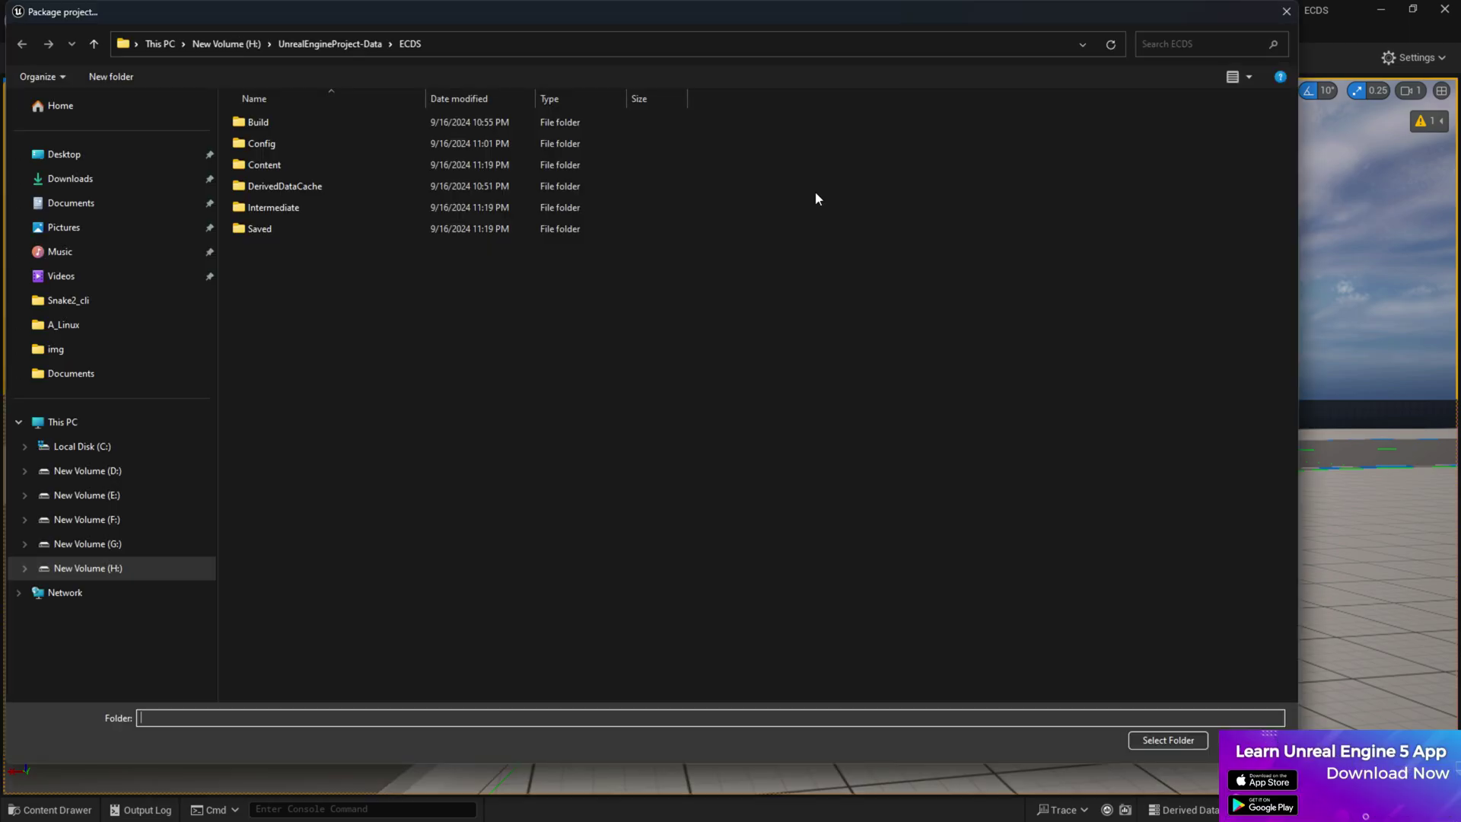
pyautogui.click(90, 253)
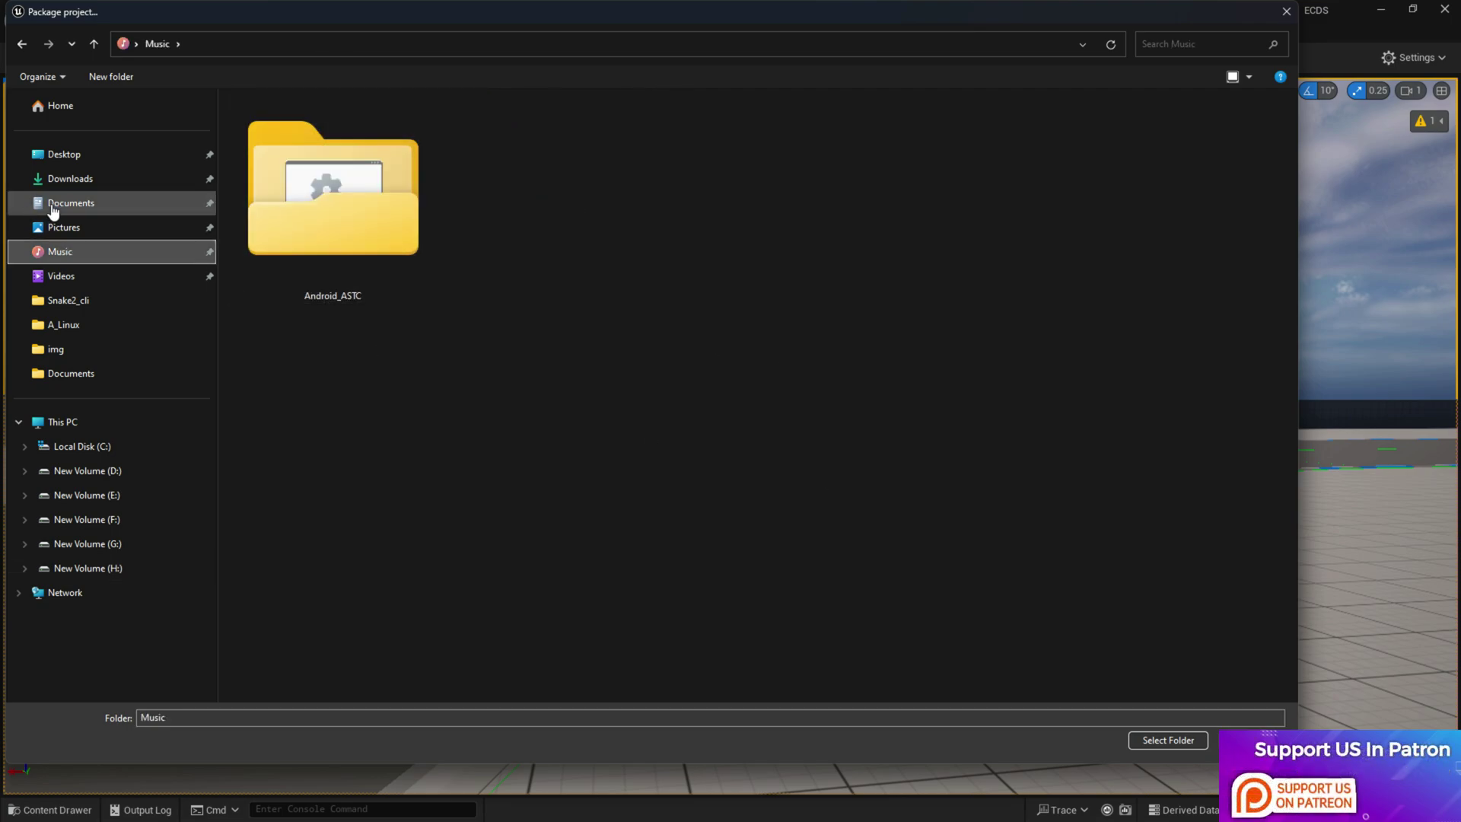
pyautogui.click(379, 248)
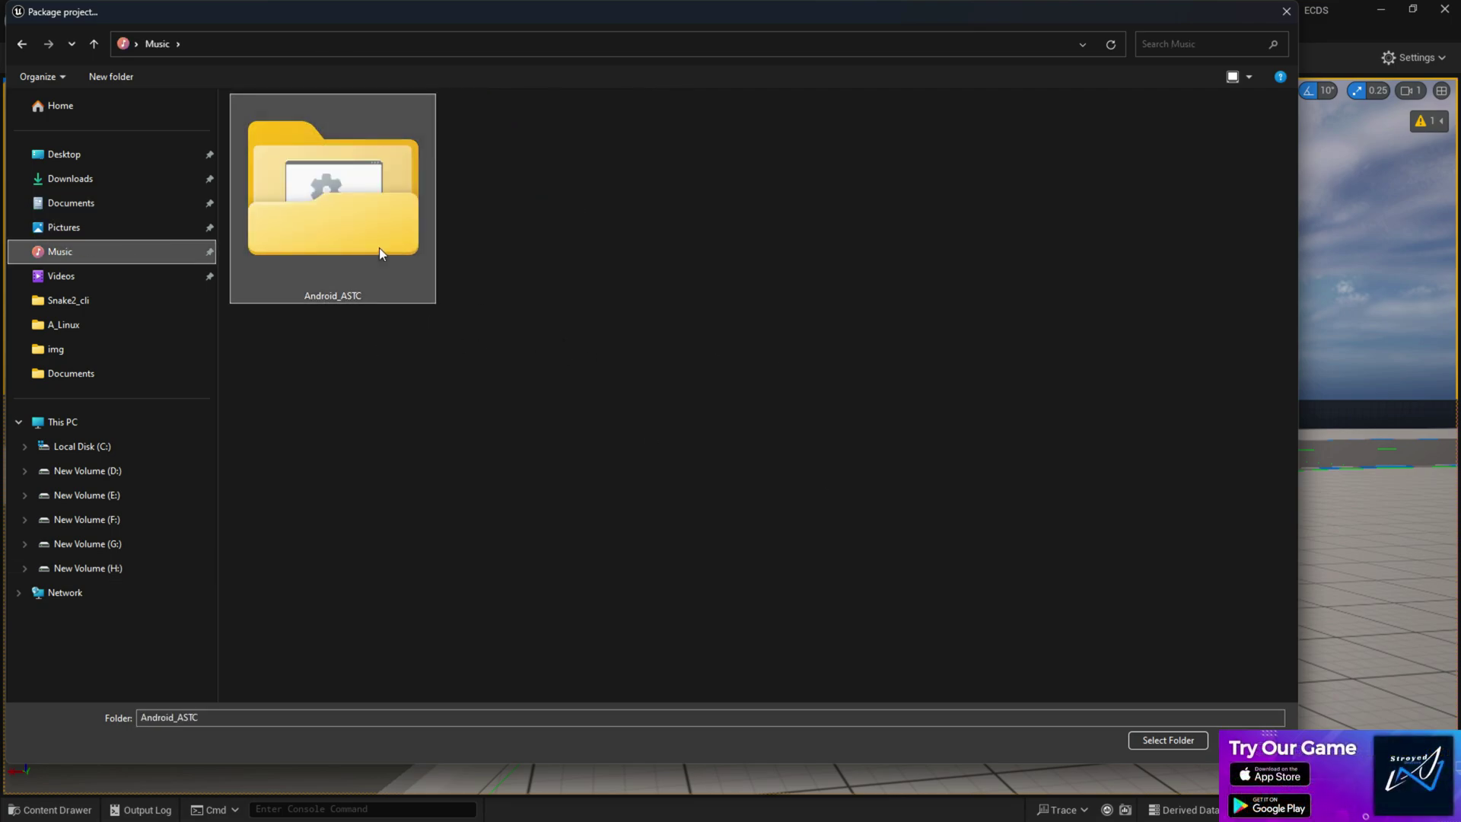
pyautogui.press('Delete')
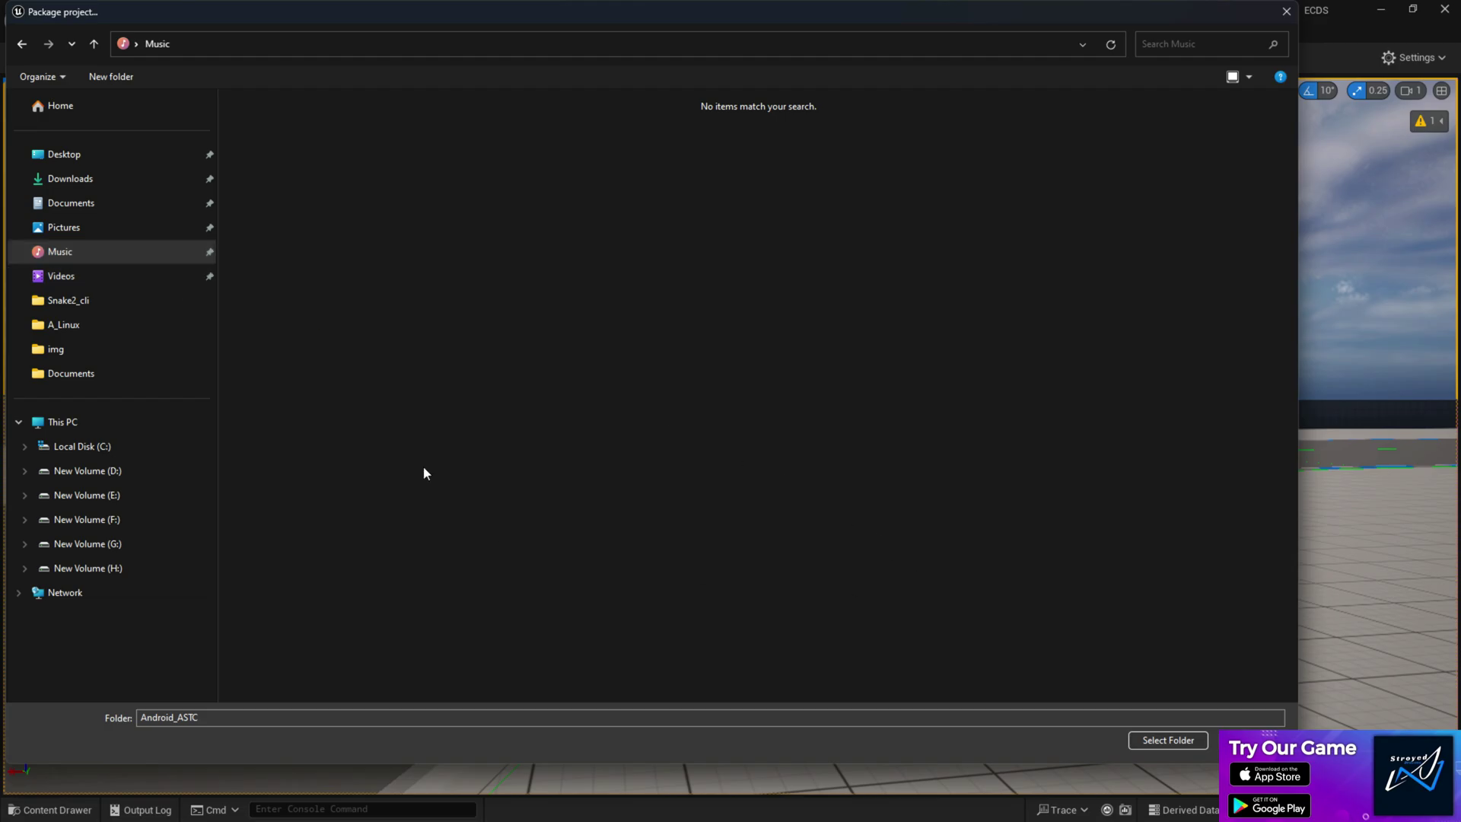
pyautogui.click(1154, 746)
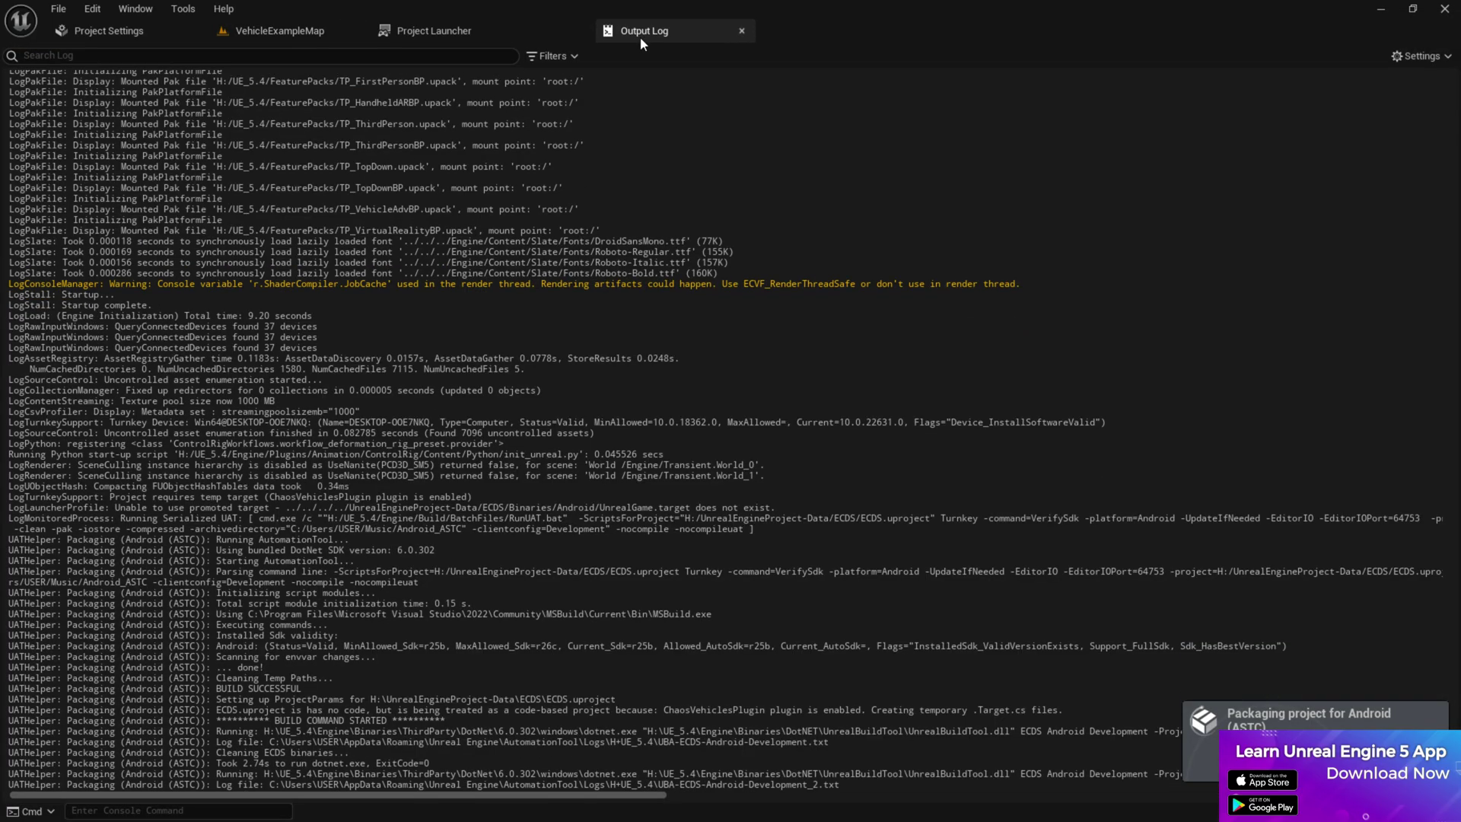
# - Clear the Output Log, let packaging finish with BUILD SUCCESSFUL, then return to the Android SDK settings
pyautogui.rightClick(526, 265)
pyautogui.click(565, 280)
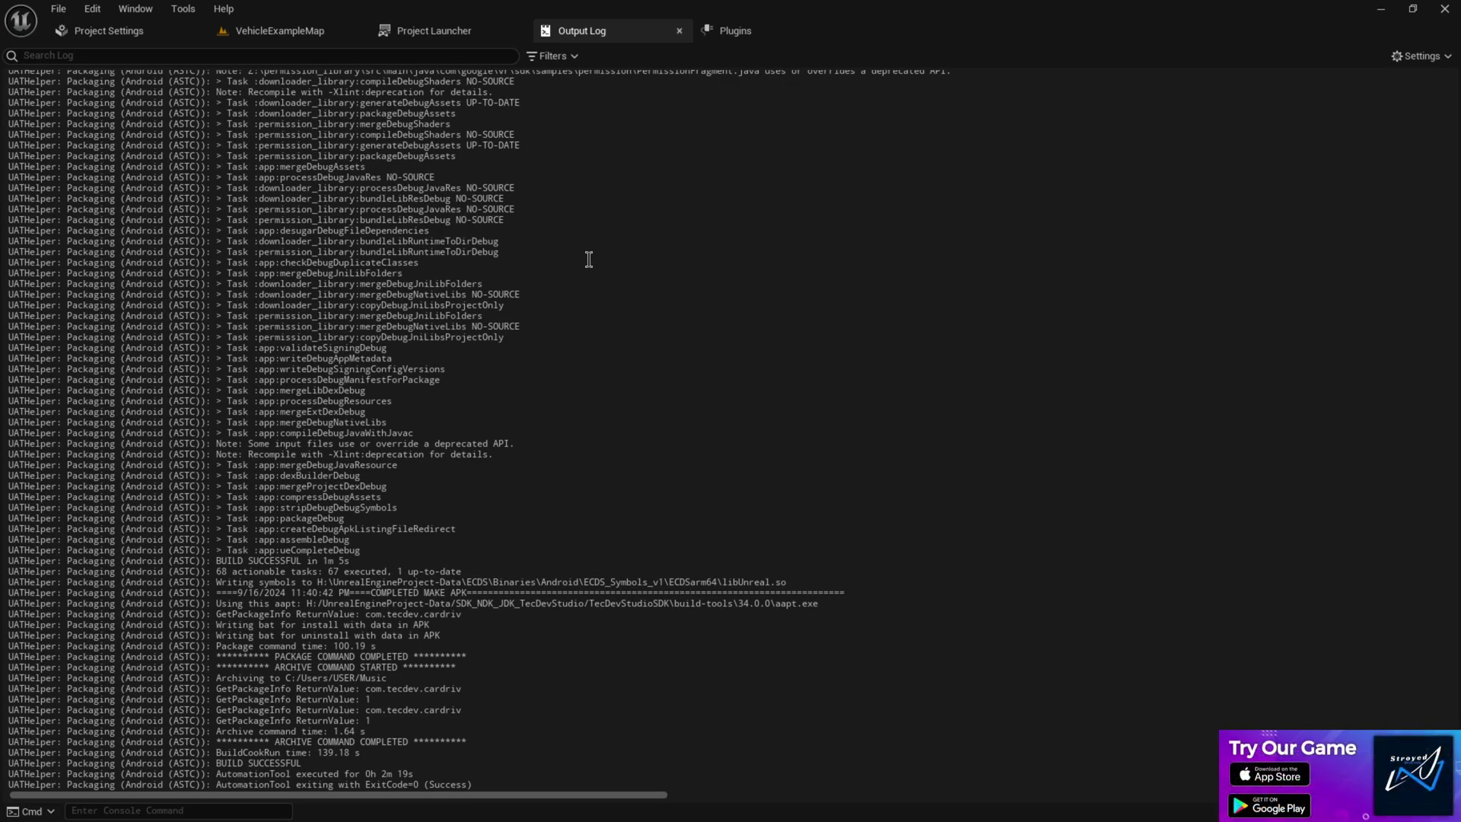
pyautogui.click(102, 29)
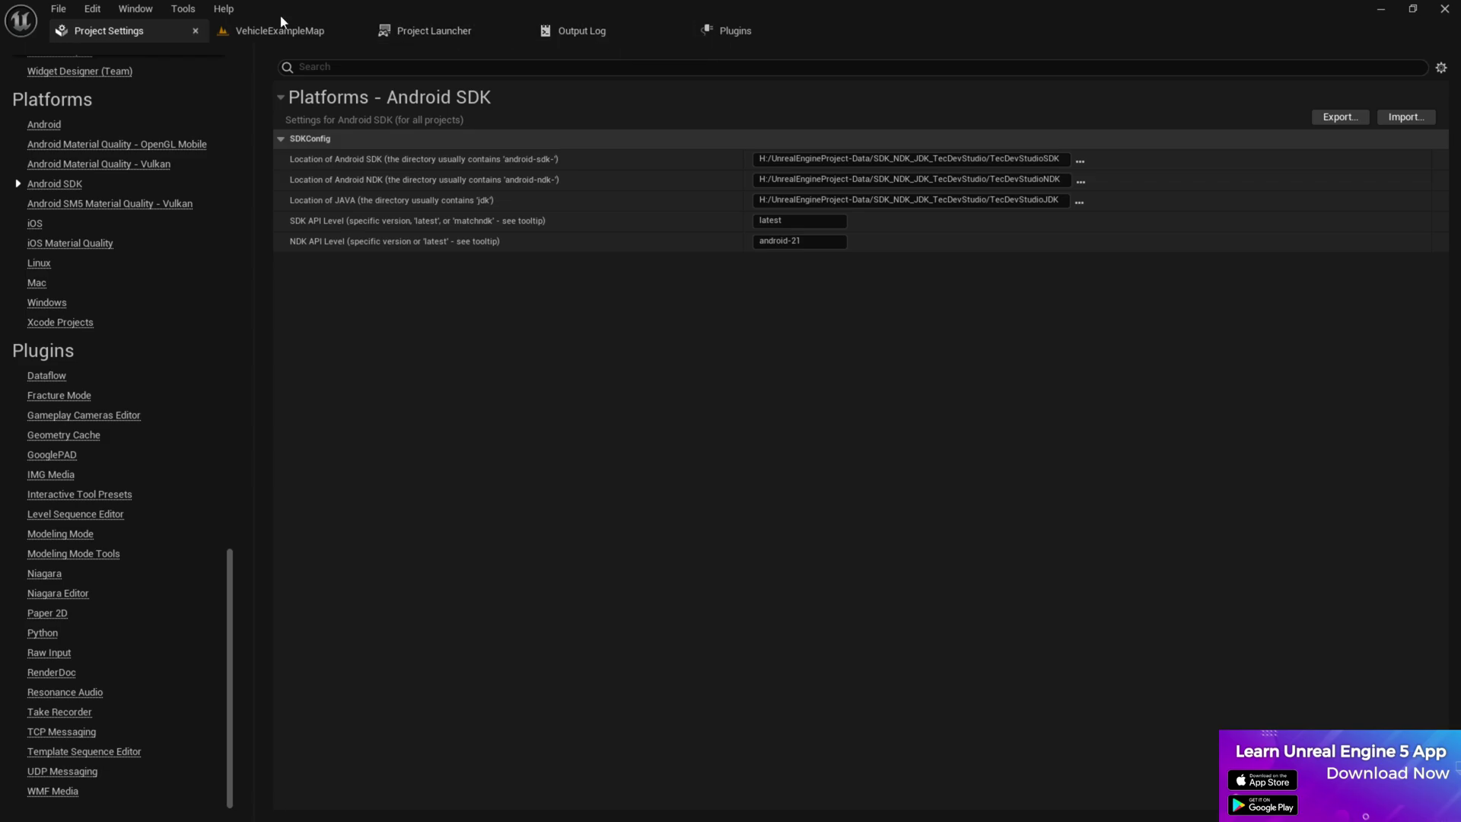
# - In File Explorer, open Music > Android_ASTC and select ECDS-arm64.apk (474 MB)
pyautogui.click(719, 805)
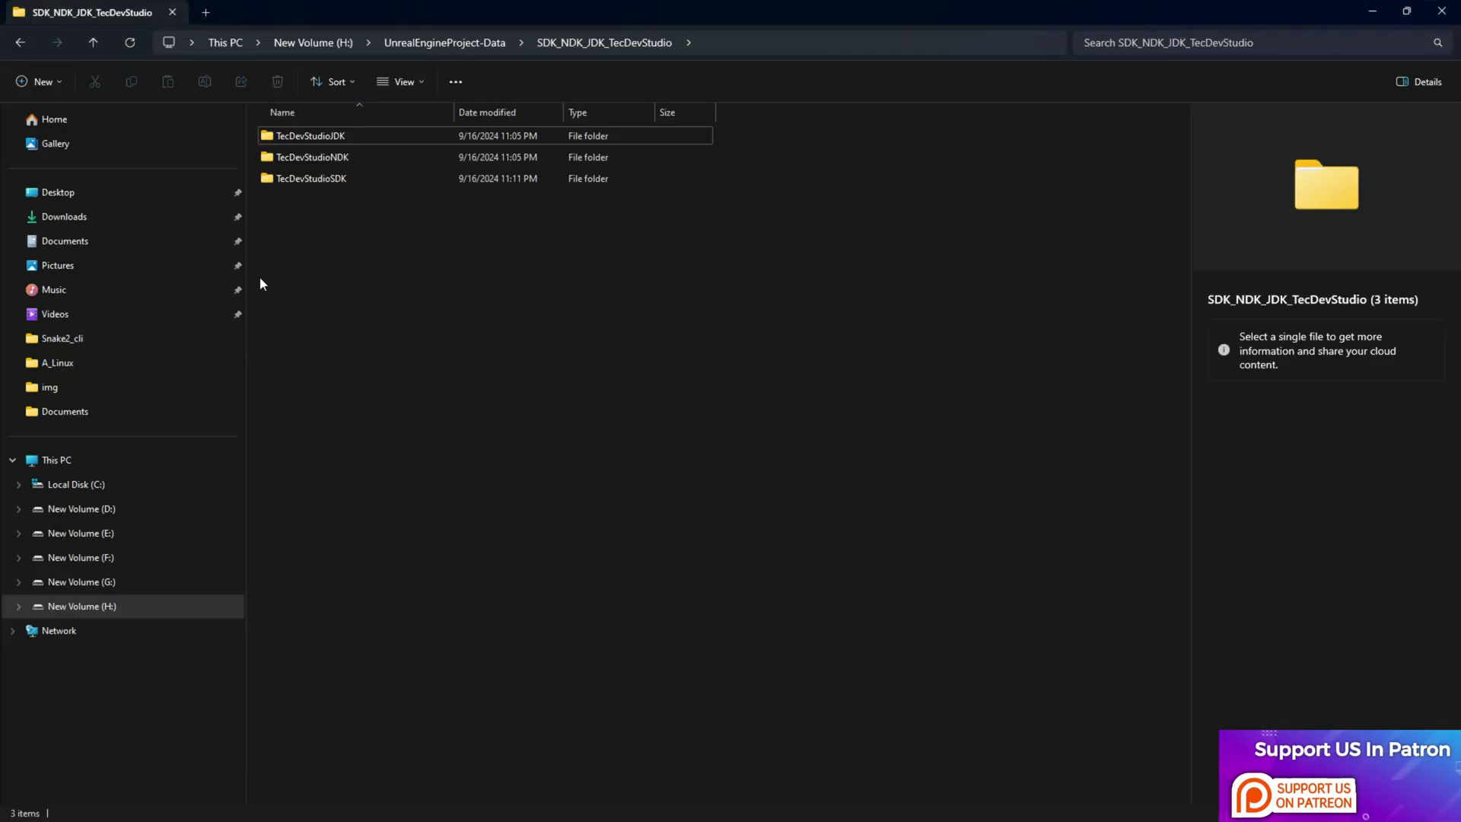
pyautogui.click(114, 290)
pyautogui.doubleClick(352, 190)
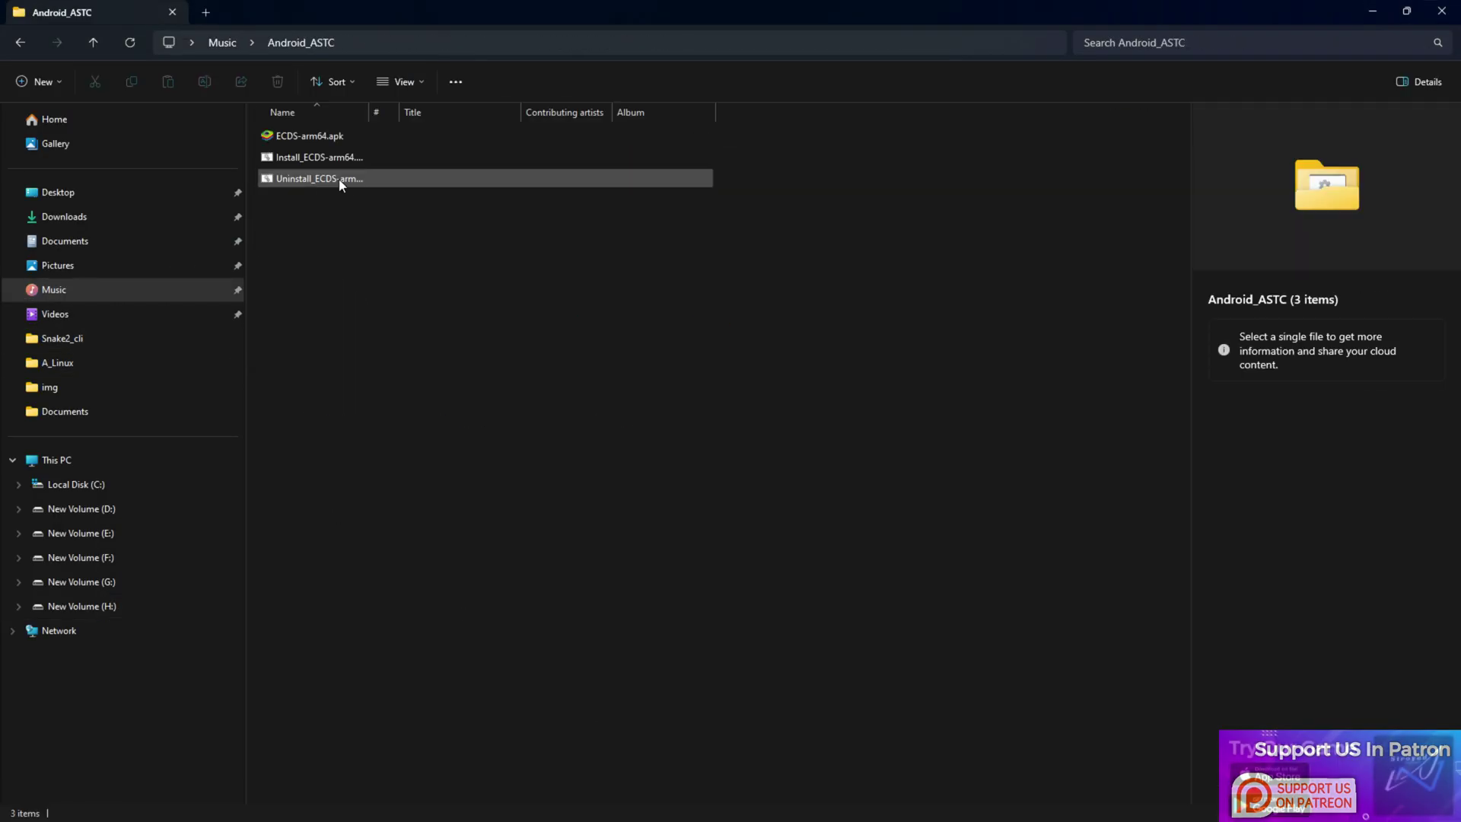
pyautogui.click(318, 138)
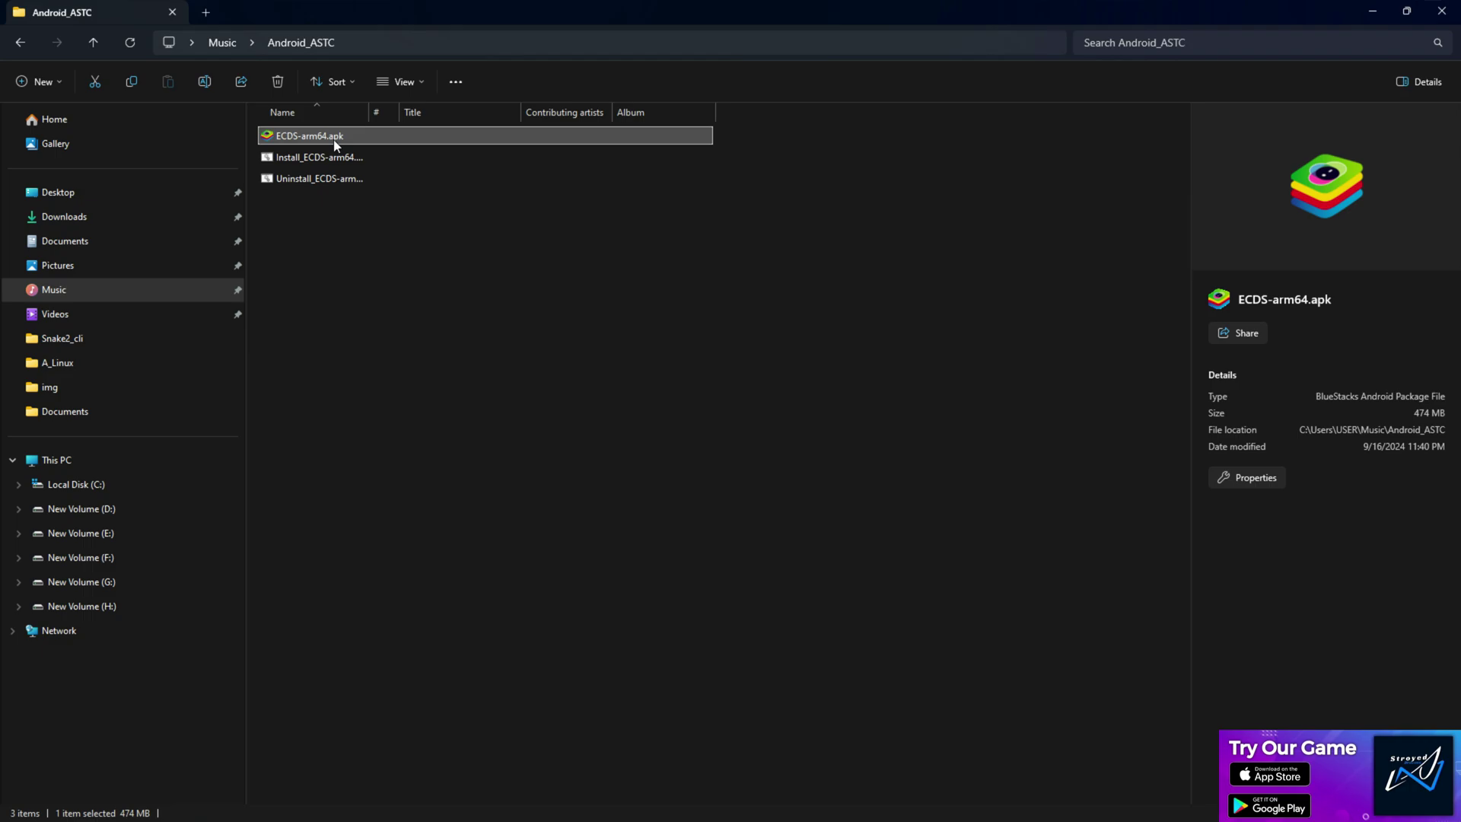